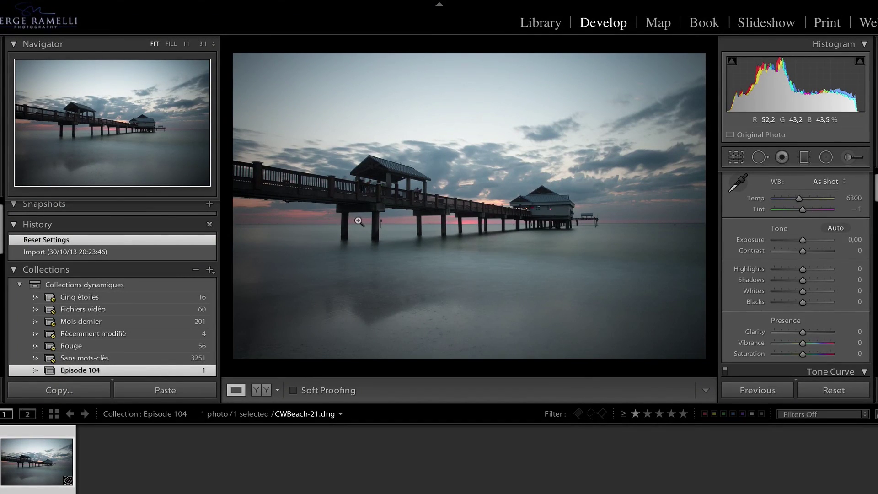
# - View the Nik Collection's Color Efex Pro product page in Chrome, then return to Lightroom
pyautogui.press('super+Tab')
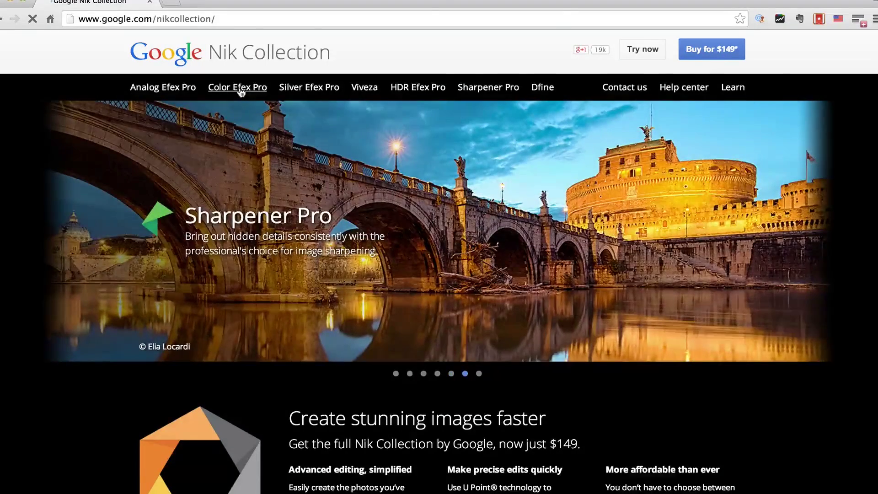
pyautogui.click(239, 87)
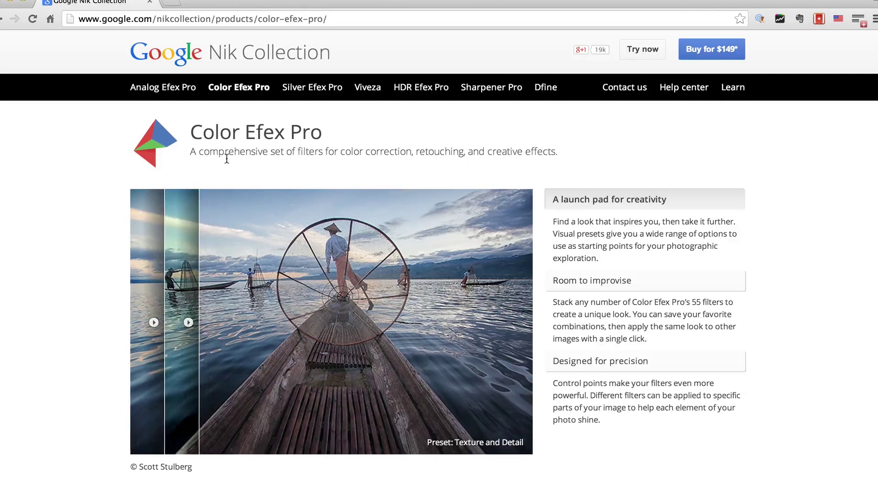
pyautogui.press('super+Tab')
pyautogui.press('super+Tab')
pyautogui.press('super+shift+Tab')
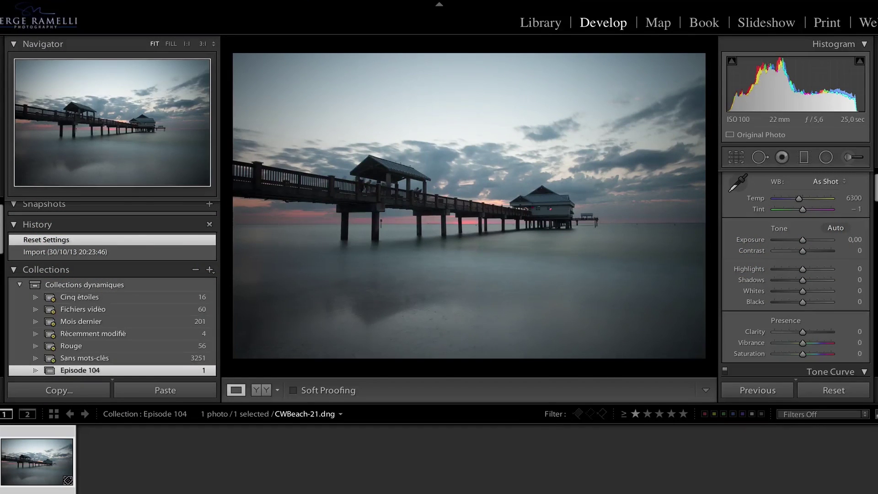
# - Enlarge the photo view and set Shadows +100, Highlights -10, Exposure +0,45, Blacks -42
pyautogui.press('F7')
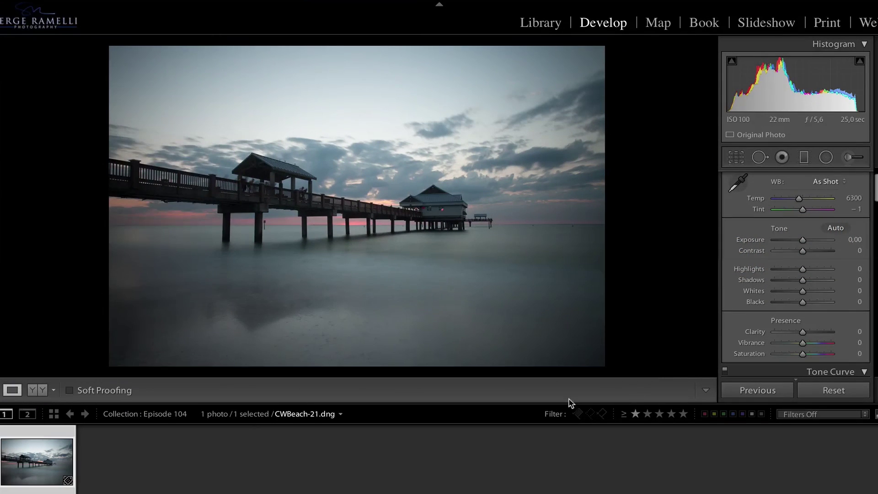
pyautogui.moveTo(548, 404); pyautogui.dragTo(555, 443)
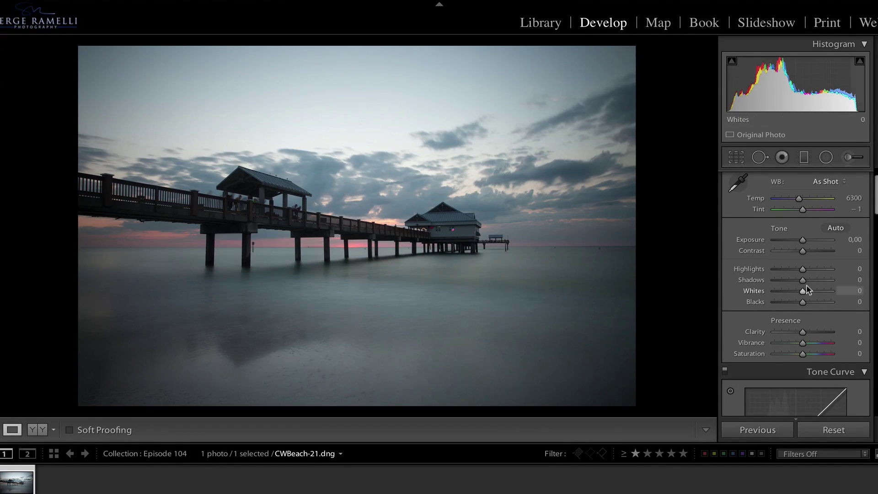
pyautogui.moveTo(806, 283); pyautogui.dragTo(852, 283)
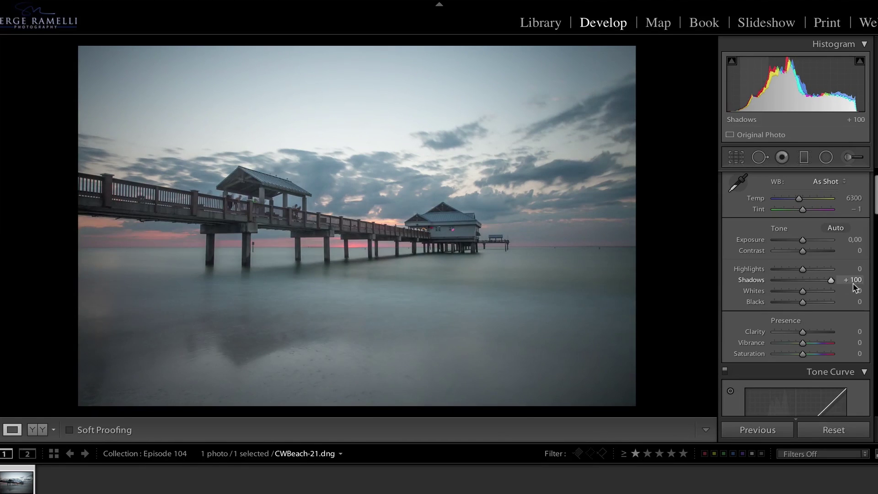
pyautogui.moveTo(802, 268)
pyautogui.mouseDown()
pyautogui.moveTo(727, 269)
pyautogui.moveTo(805, 274)
pyautogui.moveTo(758, 278)
pyautogui.moveTo(799, 273)
pyautogui.mouseUp()
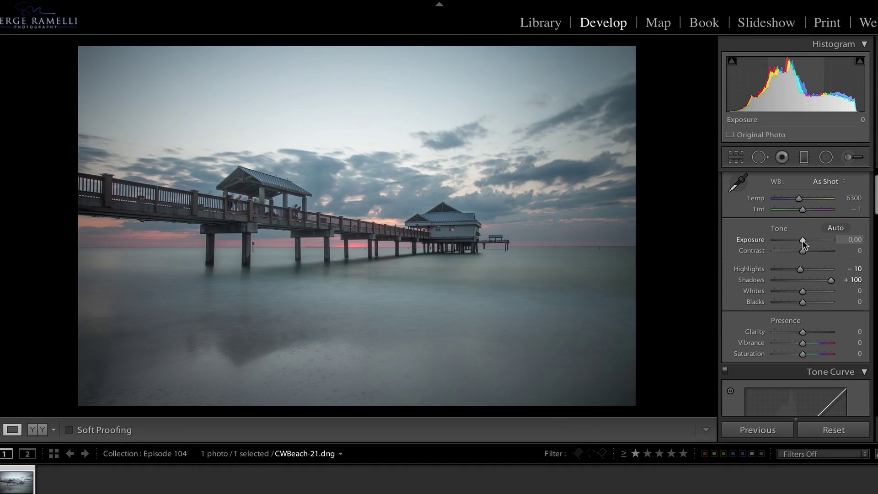
pyautogui.moveTo(803, 240); pyautogui.dragTo(805, 244)
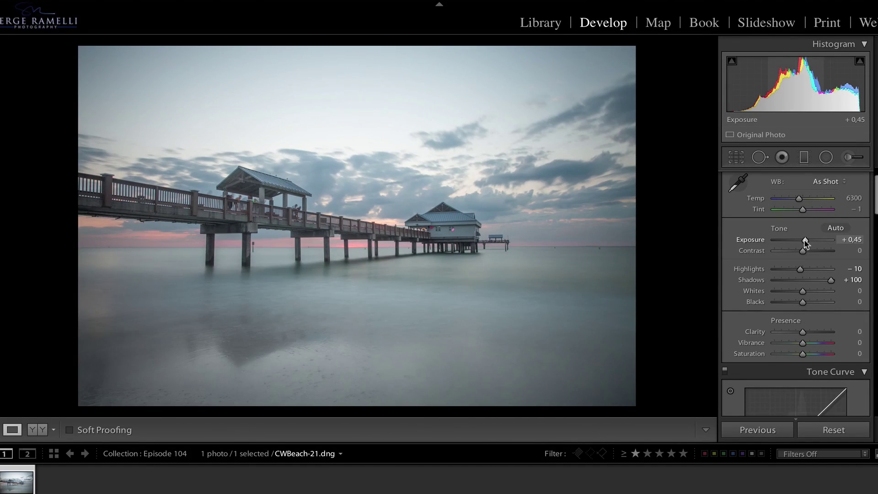
pyautogui.moveTo(802, 303); pyautogui.dragTo(792, 302)
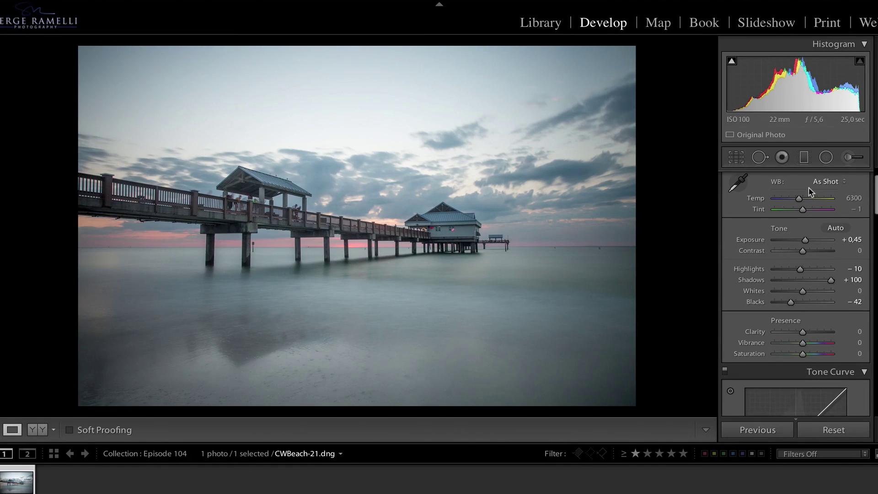
# - Set the white balance to Cloudy after briefly trying Shade
pyautogui.click(836, 185)
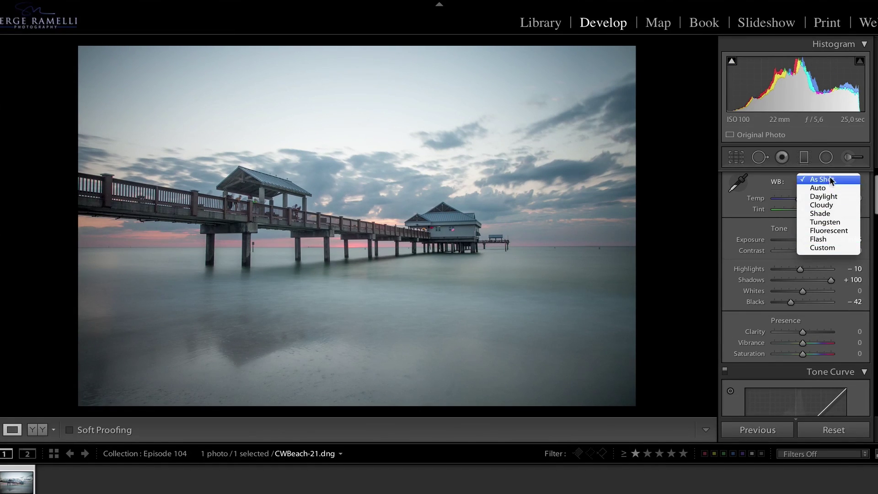
pyautogui.click(835, 204)
pyautogui.click(827, 181)
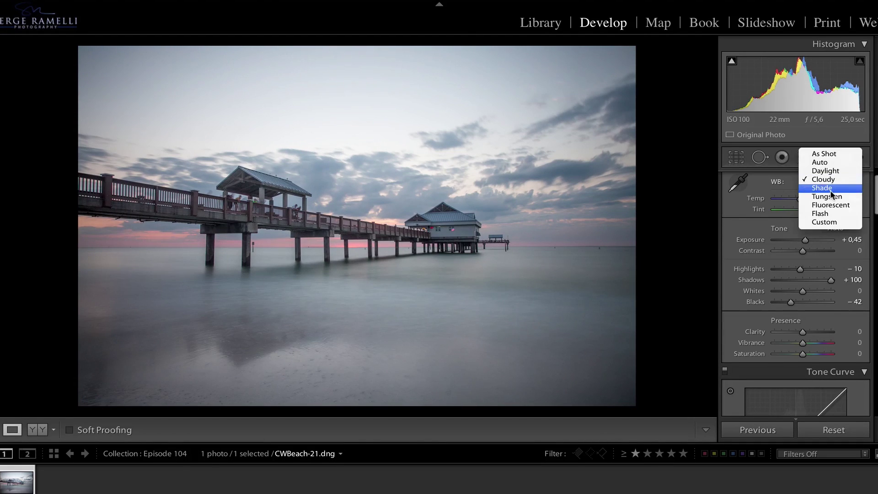
pyautogui.click(830, 188)
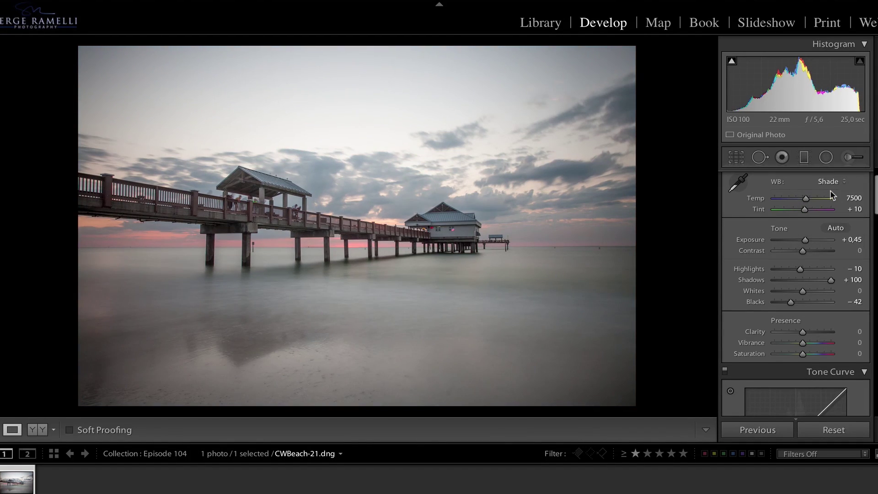
pyautogui.click(831, 181)
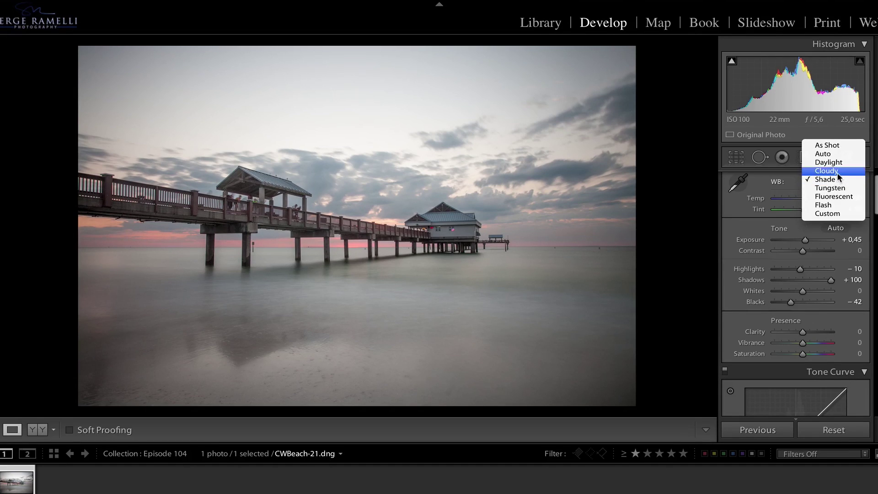
pyautogui.click(835, 172)
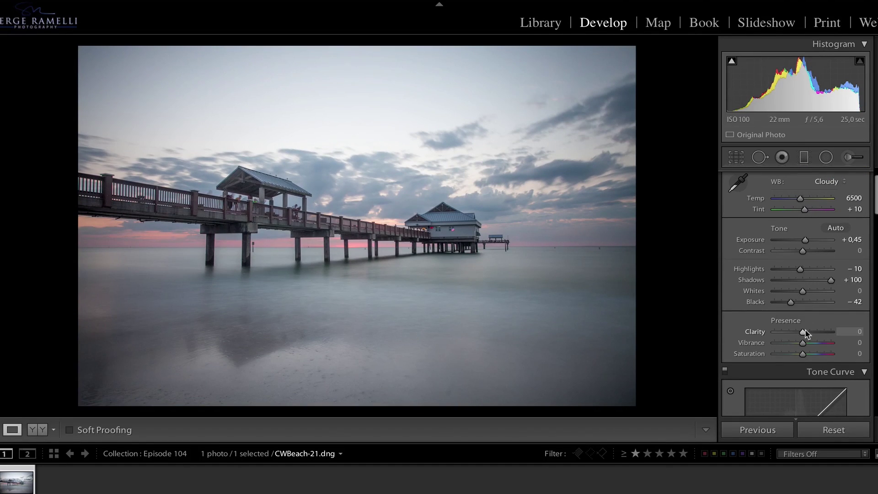
# - Set Clarity to +21, Vibrance to +18 and ease Blacks back to -35
pyautogui.click(816, 331)
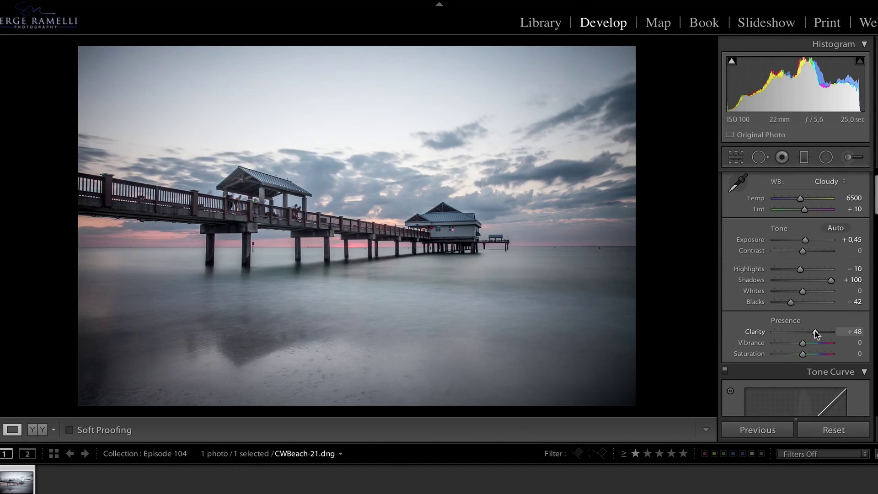
pyautogui.moveTo(814, 330); pyautogui.dragTo(805, 330)
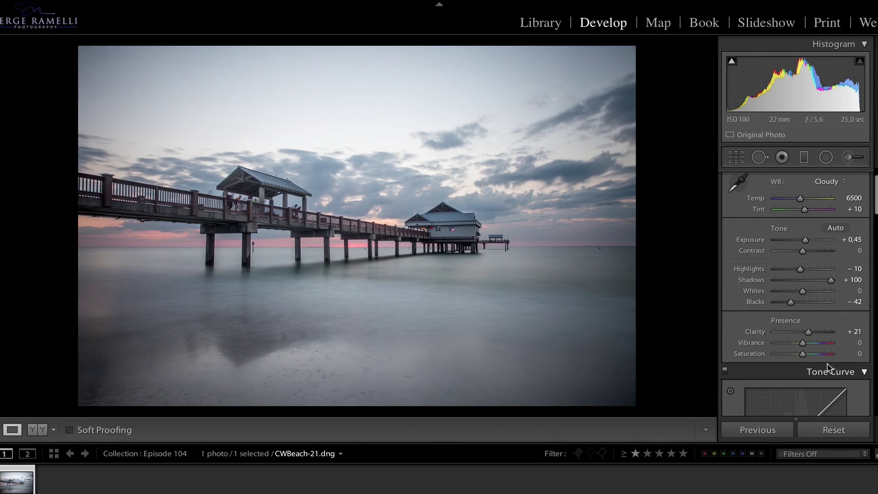
pyautogui.moveTo(806, 349); pyautogui.dragTo(806, 344)
pyautogui.moveTo(791, 303); pyautogui.dragTo(796, 308)
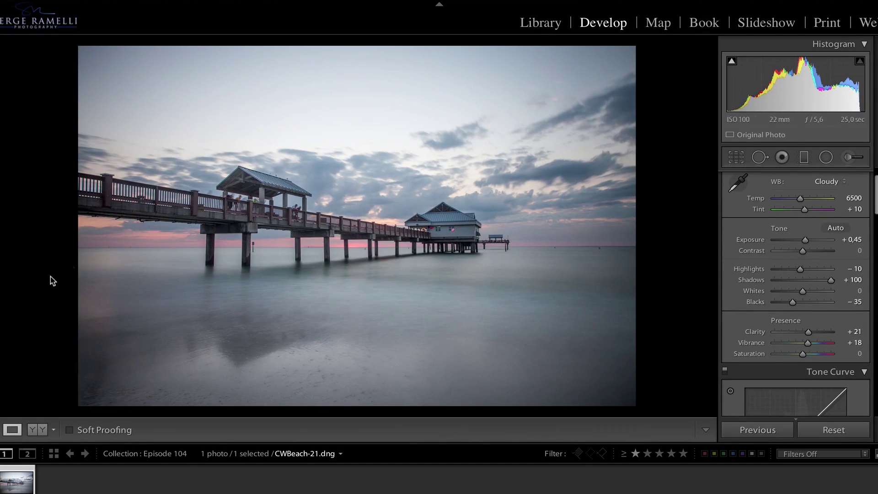
# - Send a copy of CWBeach-21.dng with Lightroom adjustments to Color Efex Pro 4
pyautogui.rightClick(16, 485)
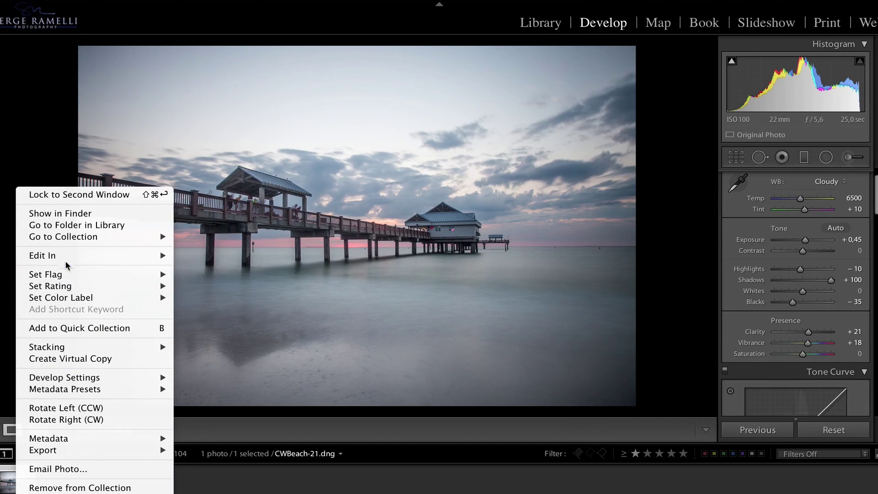
pyautogui.moveTo(73, 258)
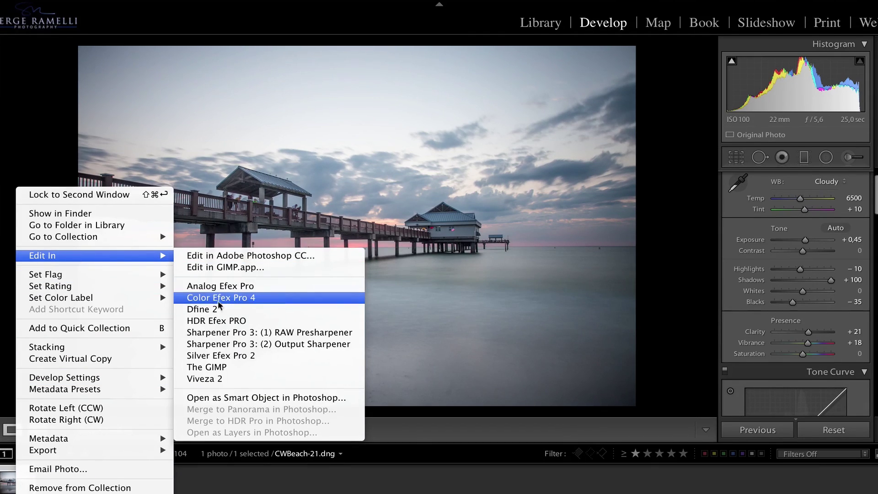
pyautogui.click(258, 298)
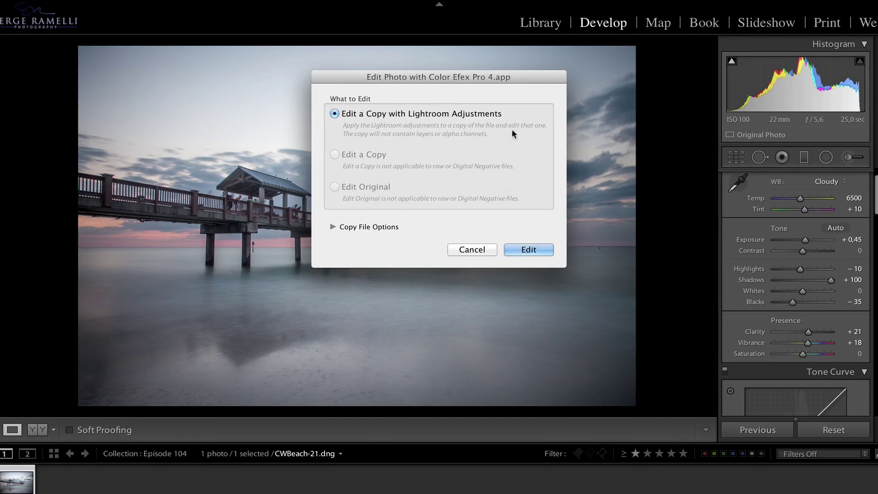
pyautogui.click(521, 249)
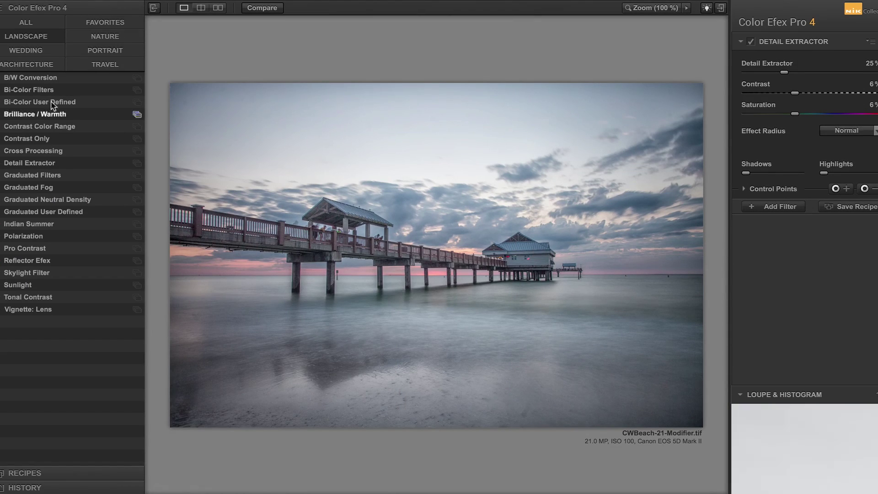
pyautogui.click(154, 8)
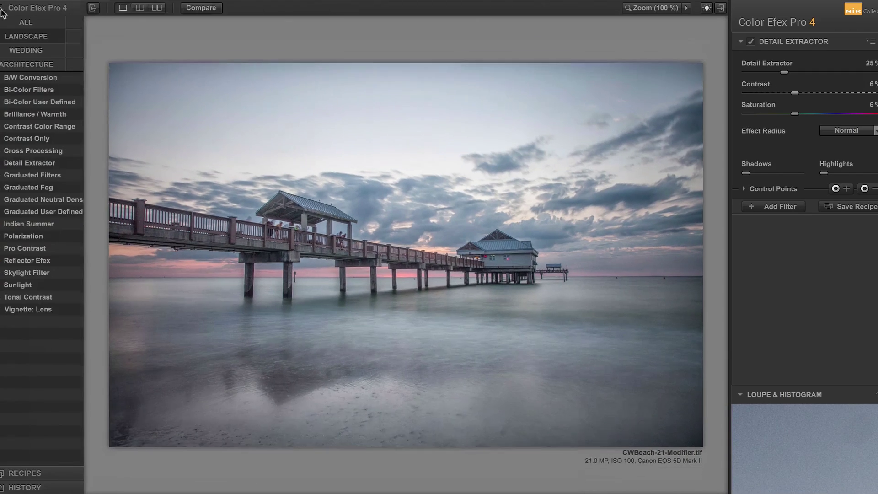
pyautogui.click(3, 9)
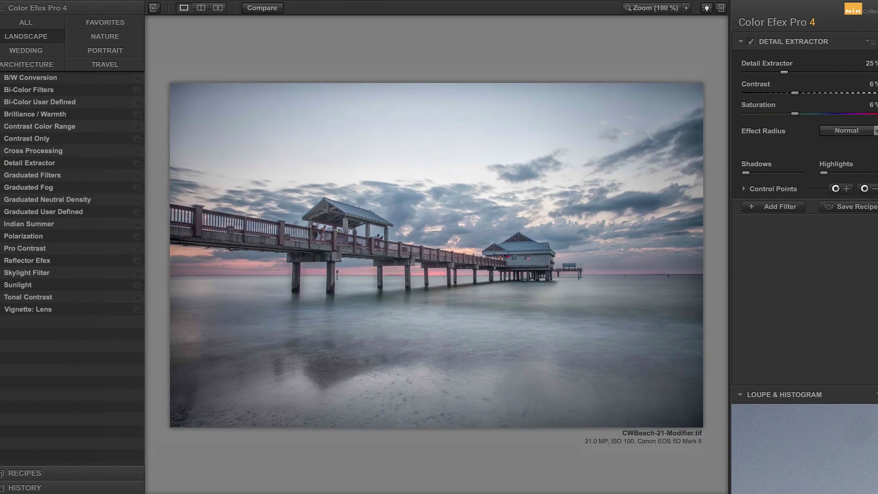
pyautogui.click(722, 9)
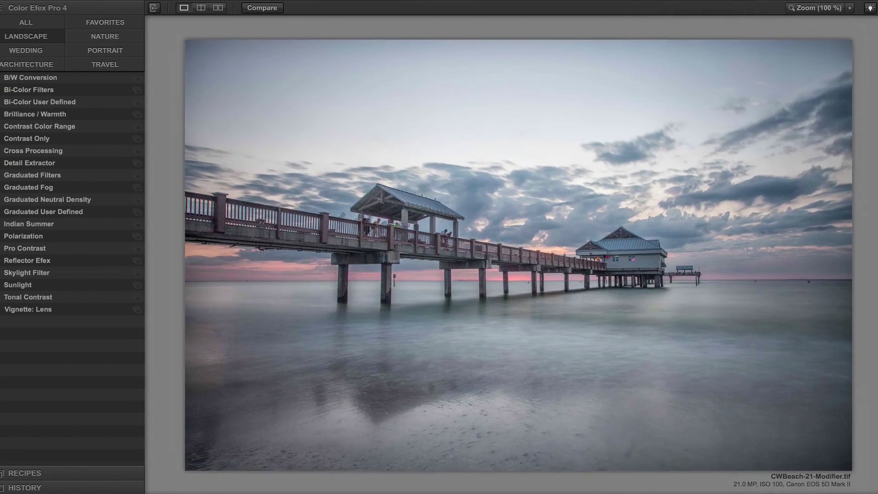
pyautogui.click(870, 8)
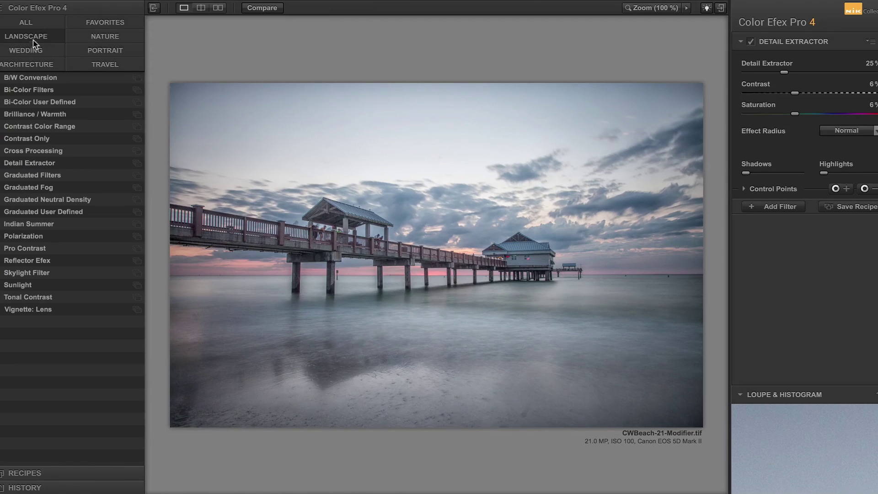
pyautogui.click(40, 54)
pyautogui.click(55, 68)
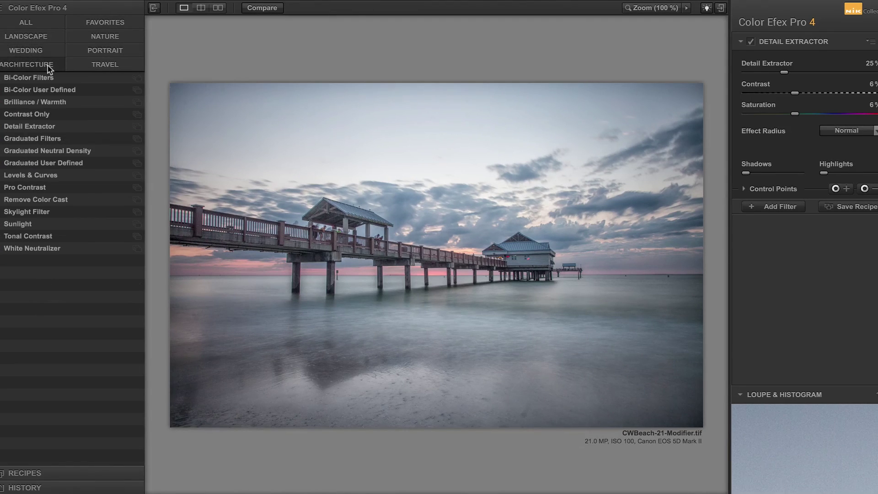
pyautogui.click(120, 28)
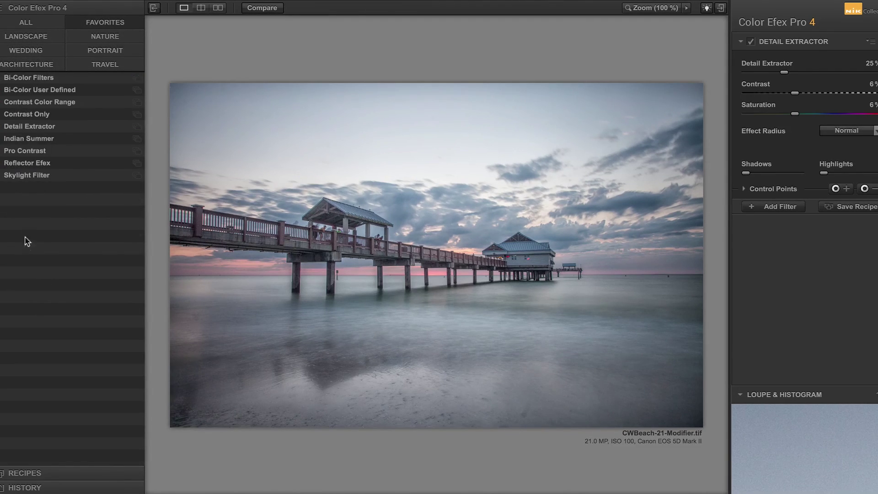
pyautogui.click(123, 41)
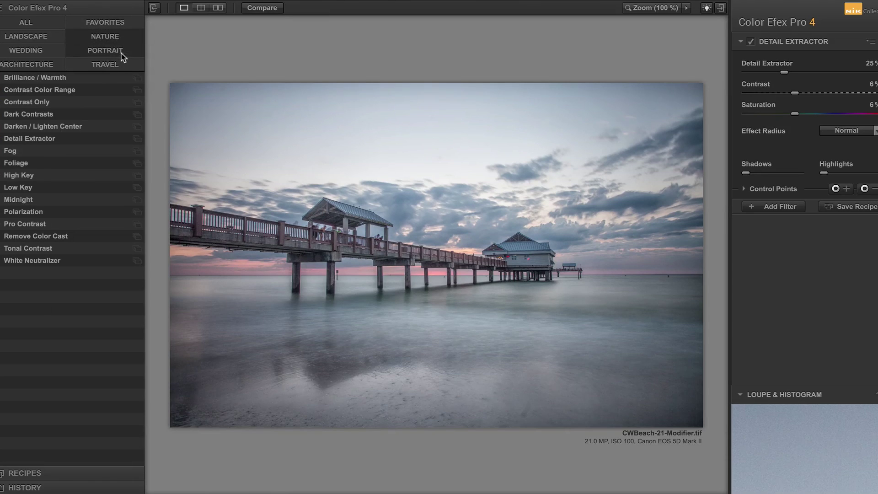
pyautogui.click(120, 52)
pyautogui.click(119, 67)
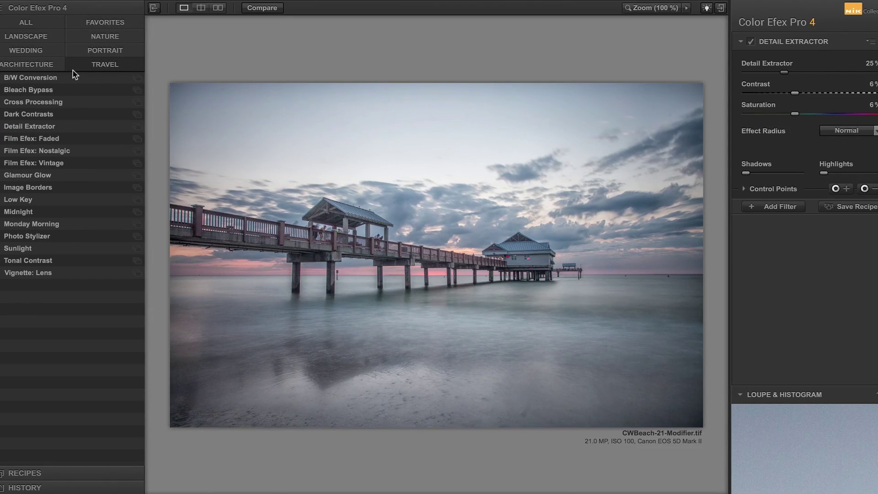
pyautogui.click(110, 26)
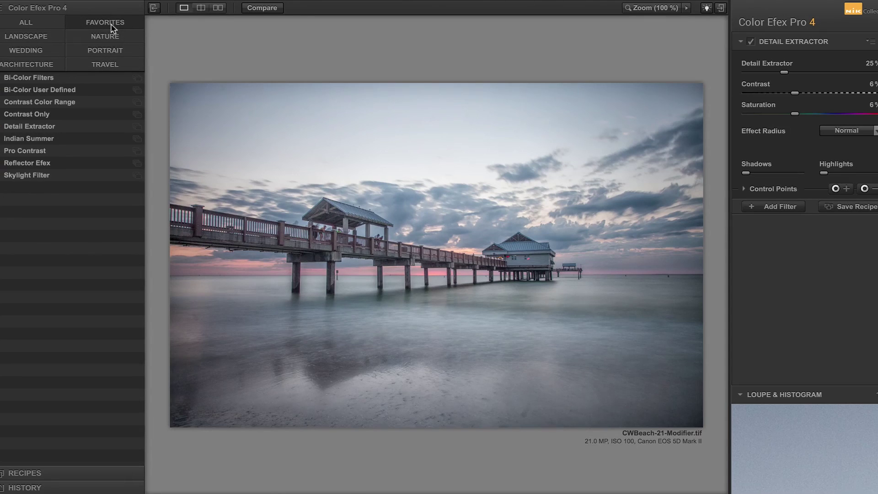
pyautogui.click(112, 54)
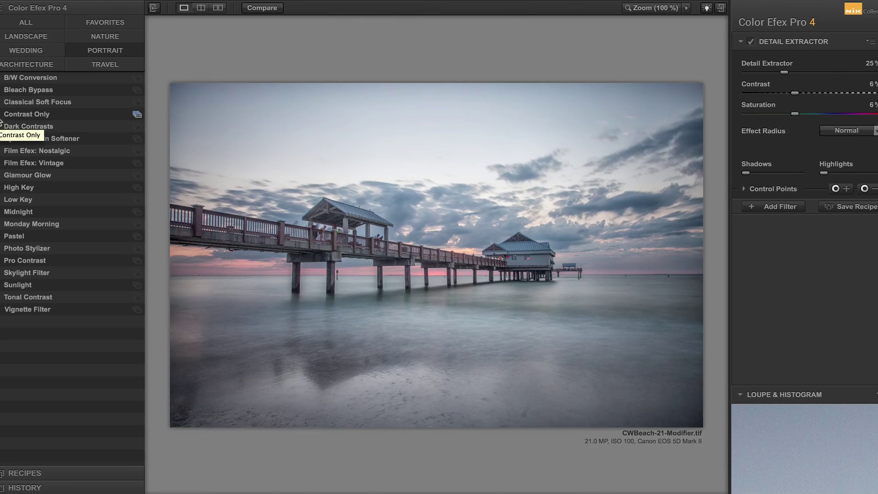
pyautogui.click(108, 26)
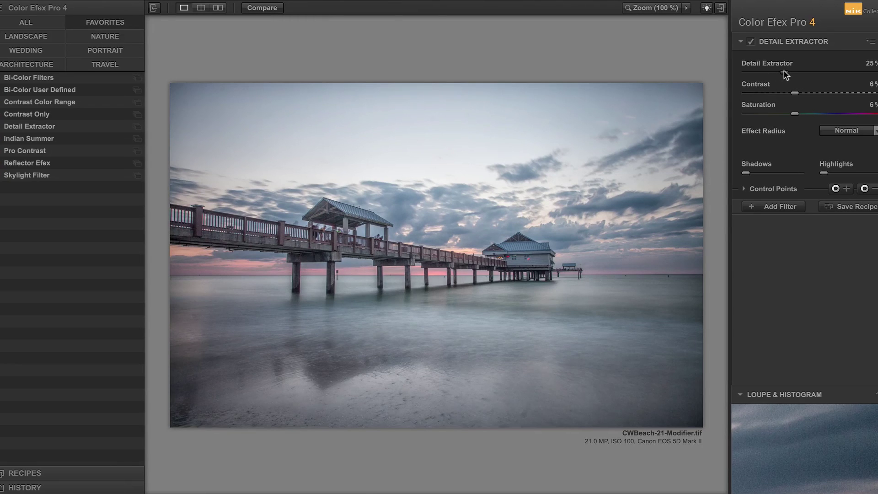
# - Try the Detail Extractor slider, then settle its strength at 35%
pyautogui.moveTo(783, 73); pyautogui.dragTo(828, 73)
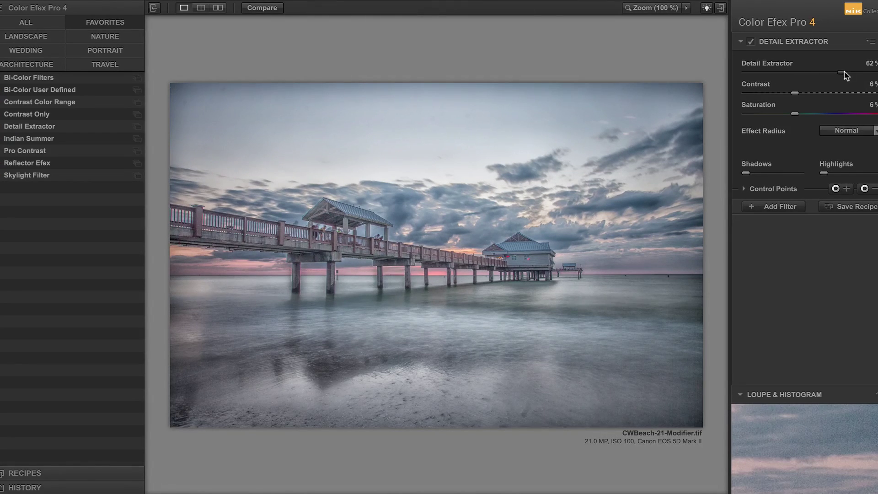
pyautogui.click(800, 72)
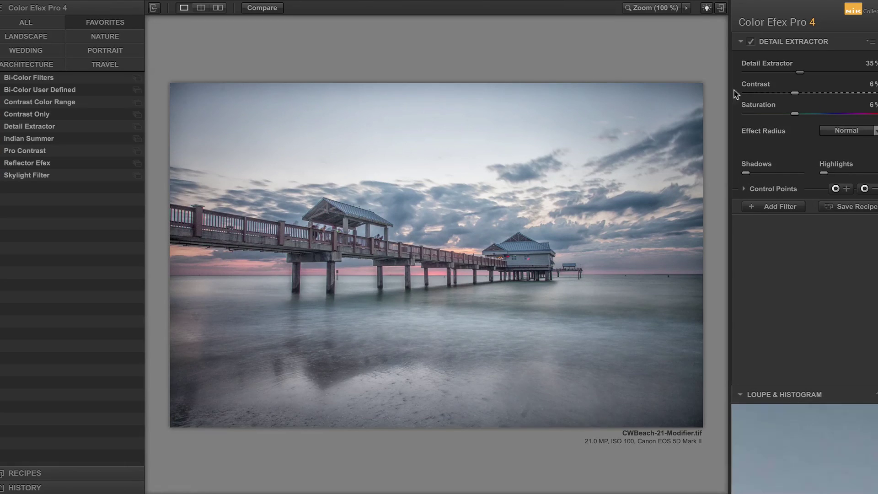
# - Place a Detail Extractor control point on the beach foreground, resized, at 45% strength
pyautogui.click(744, 189)
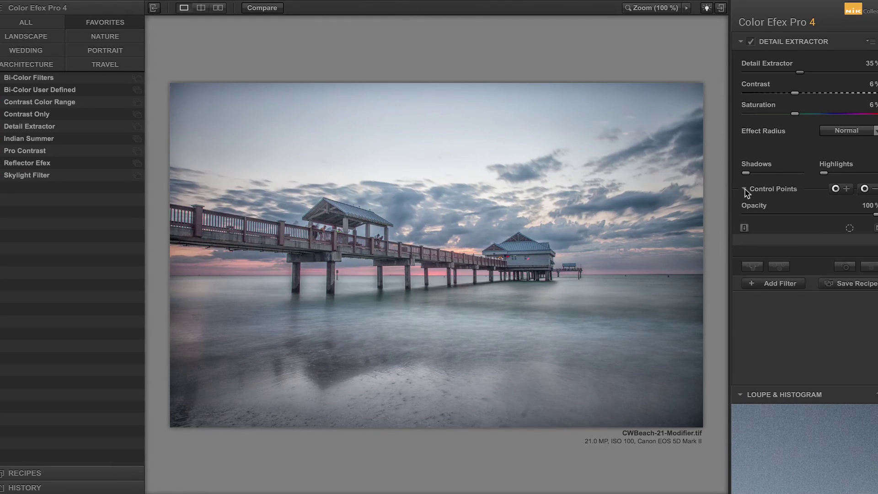
pyautogui.click(844, 189)
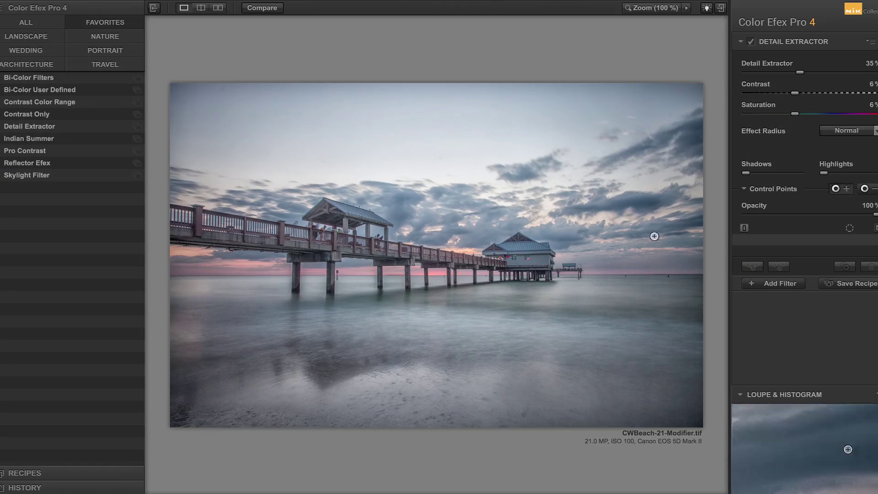
pyautogui.click(383, 395)
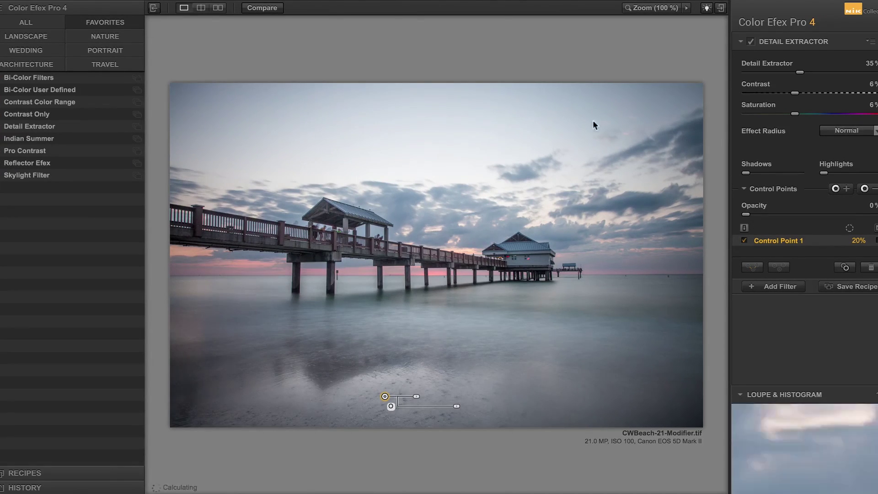
pyautogui.moveTo(416, 396); pyautogui.dragTo(442, 396)
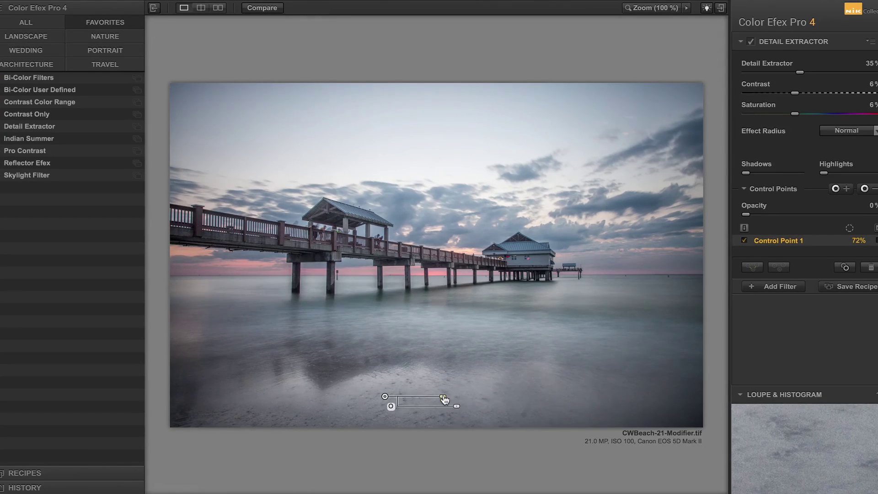
pyautogui.moveTo(444, 400)
pyautogui.mouseDown()
pyautogui.moveTo(421, 401)
pyautogui.moveTo(429, 398)
pyautogui.mouseUp()
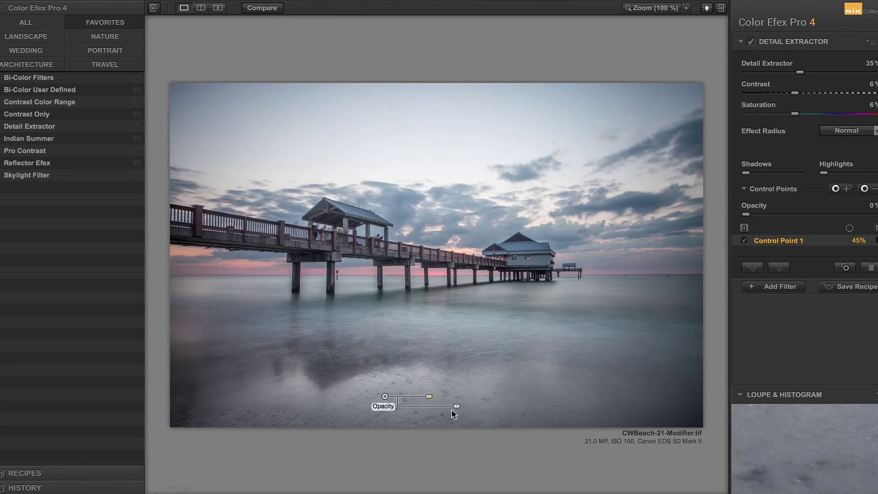
pyautogui.moveTo(457, 406)
pyautogui.mouseDown()
pyautogui.moveTo(425, 409)
pyautogui.moveTo(458, 407)
pyautogui.mouseUp()
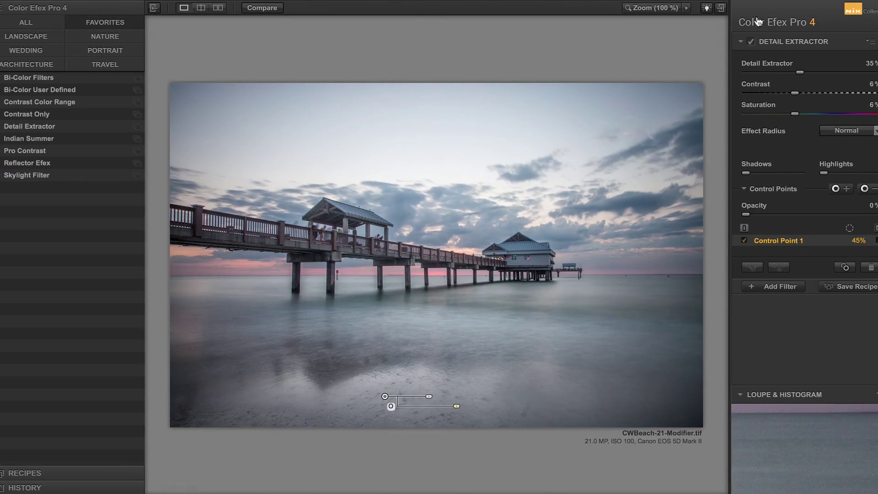
# - Compare Detail Extractor off and on, then raise its Saturation to 59%
pyautogui.click(751, 42)
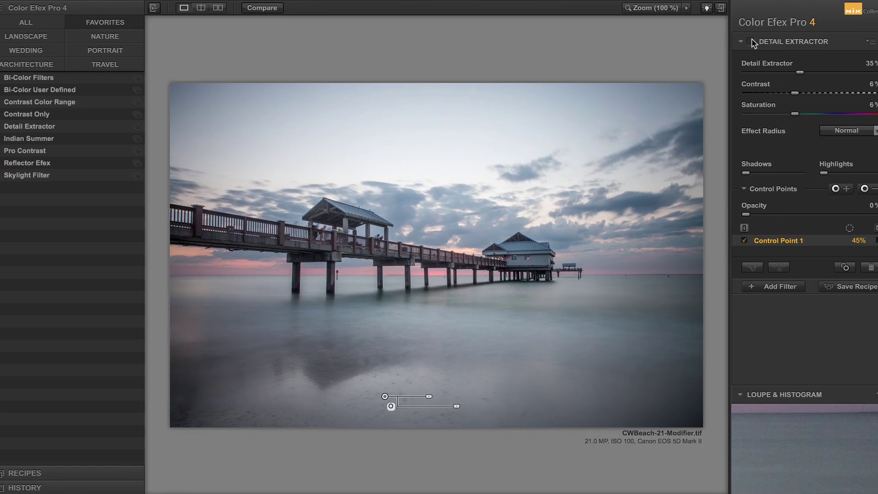
pyautogui.click(751, 42)
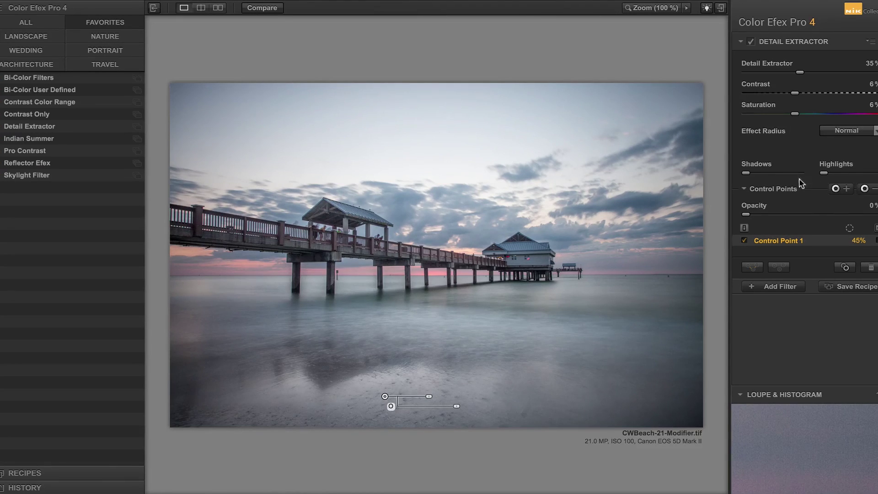
pyautogui.click(808, 113)
pyautogui.moveTo(809, 114); pyautogui.dragTo(841, 113)
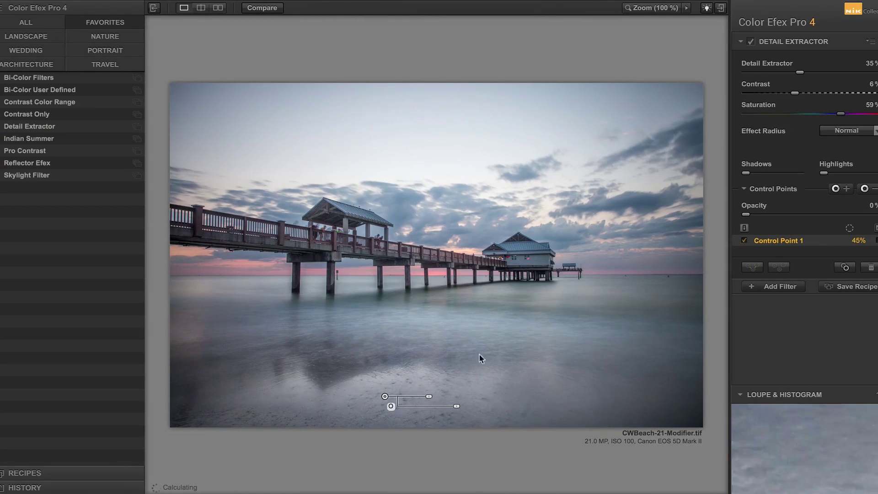
# - Add a Landscape Graduated Fog filter at 84% opacity, keeping Fog Method 1
pyautogui.click(762, 286)
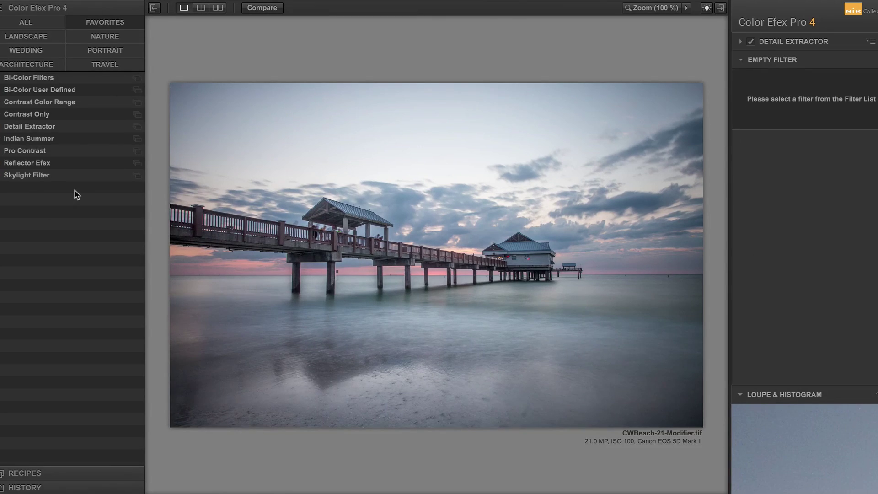
pyautogui.click(40, 38)
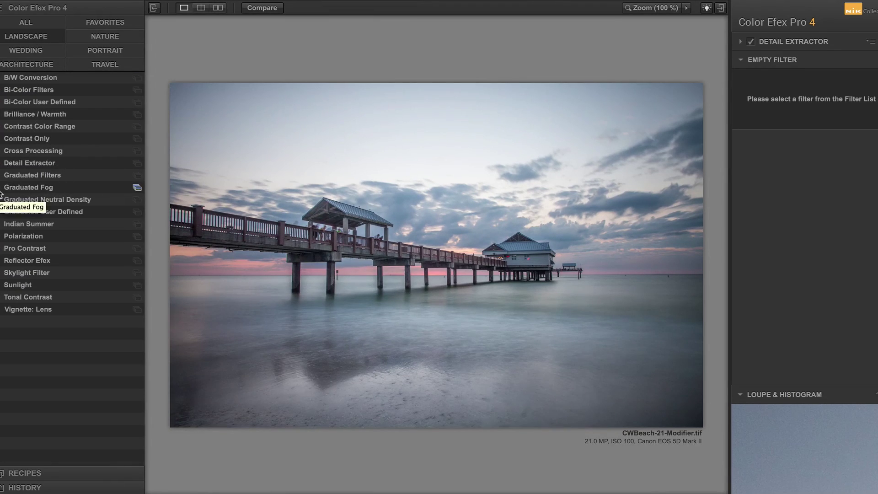
pyautogui.click(24, 190)
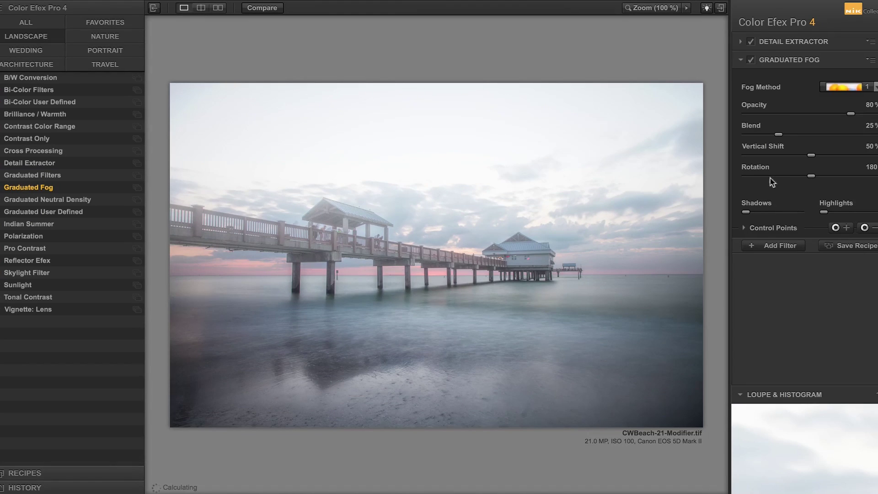
pyautogui.moveTo(851, 116)
pyautogui.mouseDown()
pyautogui.moveTo(747, 119)
pyautogui.moveTo(874, 114)
pyautogui.moveTo(810, 120)
pyautogui.moveTo(859, 126)
pyautogui.mouseUp()
pyautogui.click(853, 92)
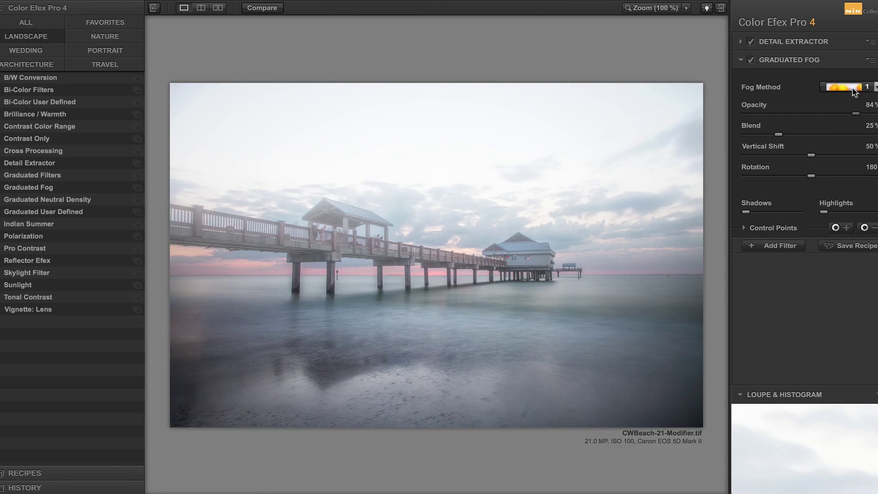
pyautogui.click(847, 122)
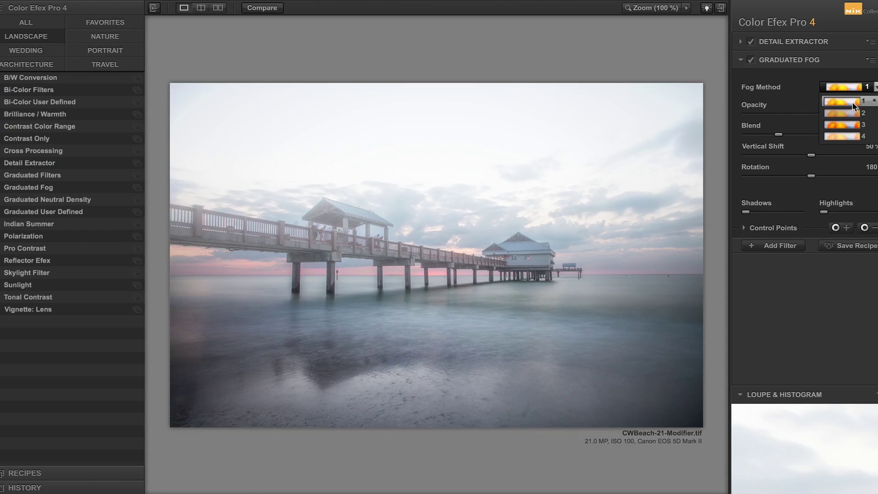
pyautogui.click(853, 106)
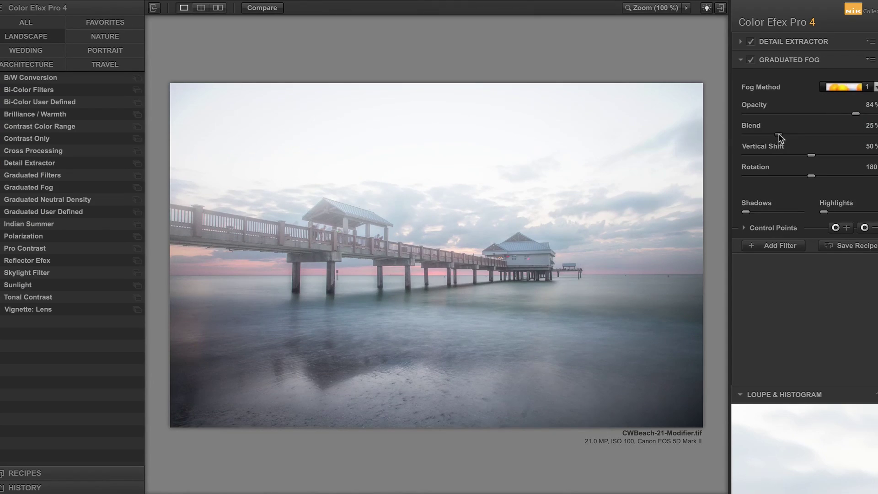
# - Set the fog Blend to 23% and adjust the gradient's vertical shift
pyautogui.moveTo(777, 135); pyautogui.dragTo(743, 135)
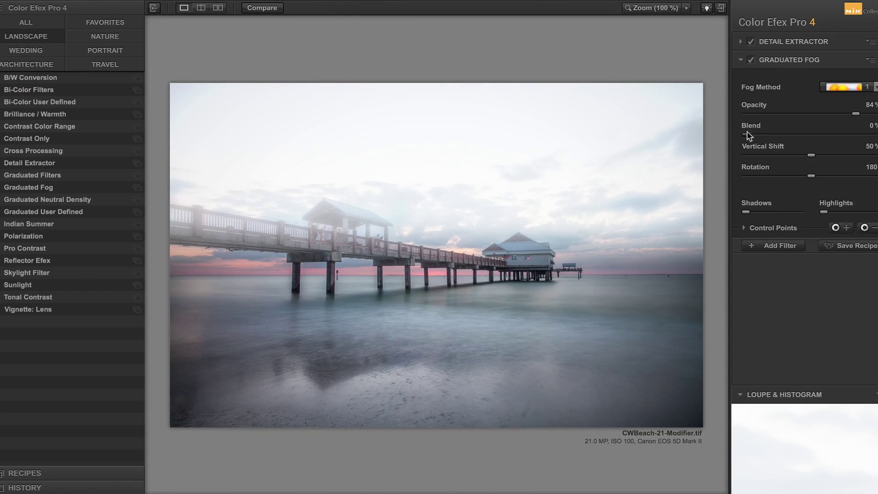
pyautogui.moveTo(748, 135); pyautogui.dragTo(833, 133)
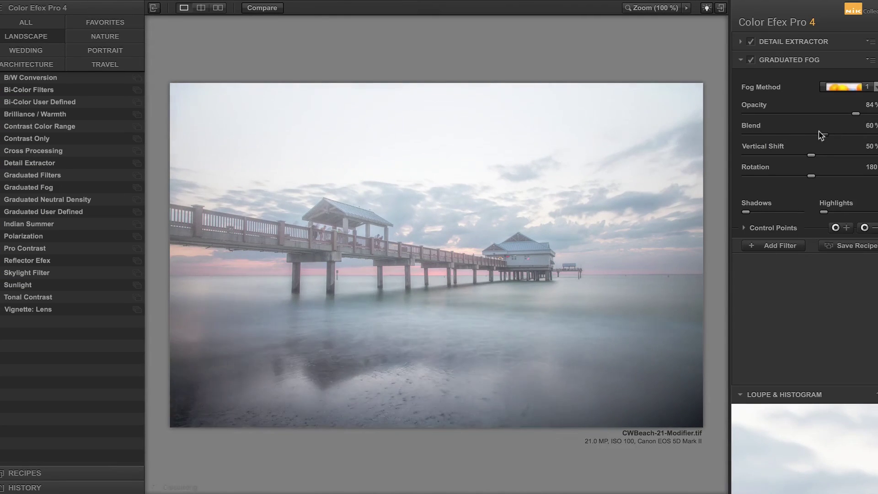
pyautogui.moveTo(820, 134); pyautogui.dragTo(777, 136)
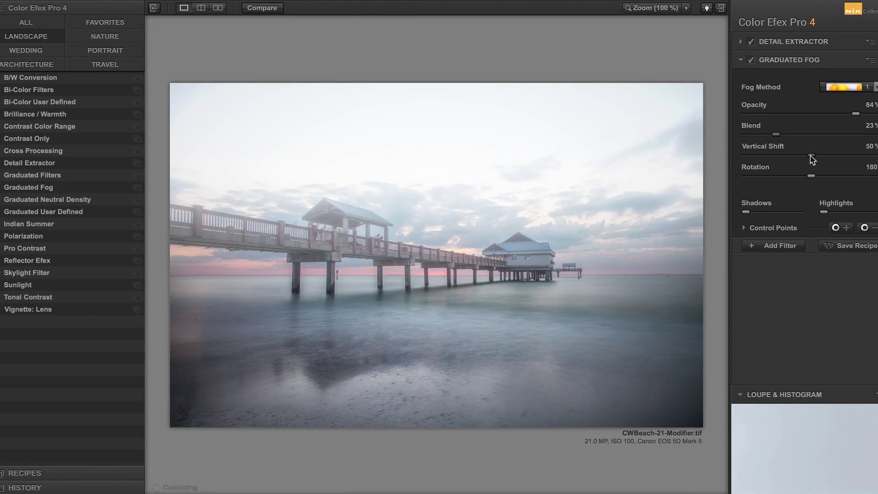
pyautogui.moveTo(810, 156); pyautogui.dragTo(815, 177)
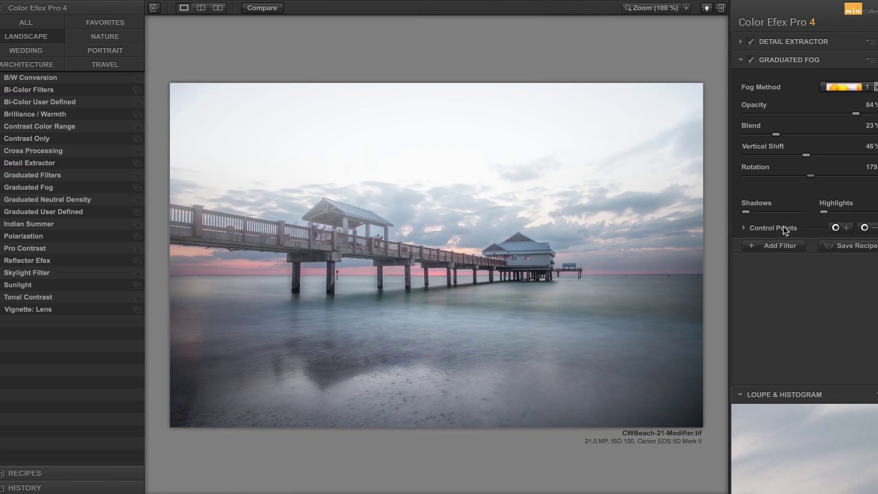
# - Toggle the Graduated Fog off and back on to compare the effect
pyautogui.click(750, 59)
pyautogui.click(751, 60)
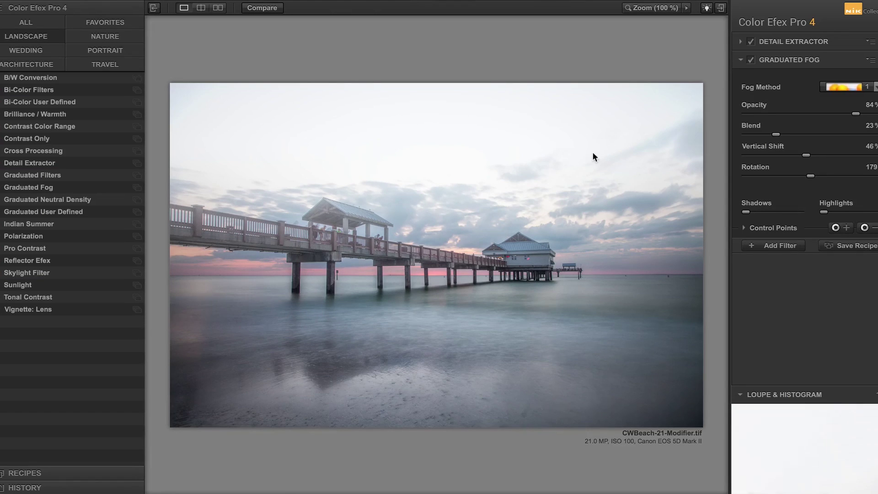
# - Add a Bleach Bypass filter from the Portrait category as the third filter
pyautogui.click(782, 246)
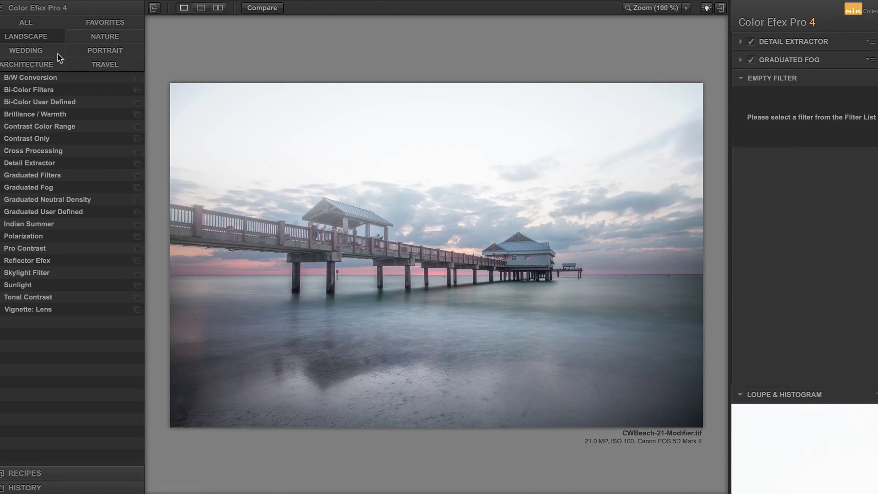
pyautogui.click(118, 24)
pyautogui.click(119, 37)
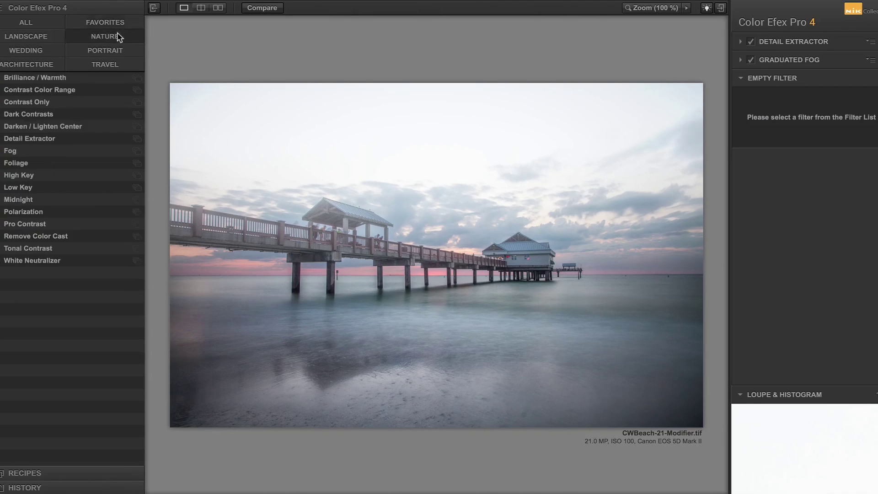
pyautogui.click(121, 50)
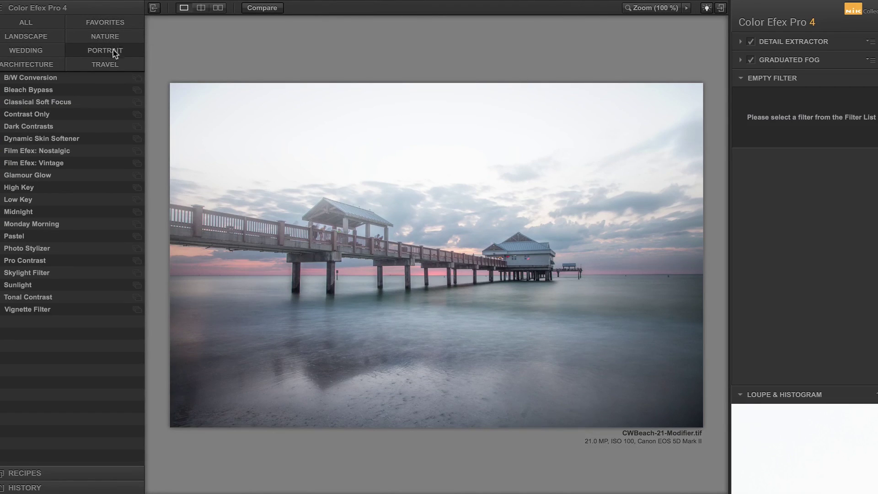
pyautogui.click(52, 94)
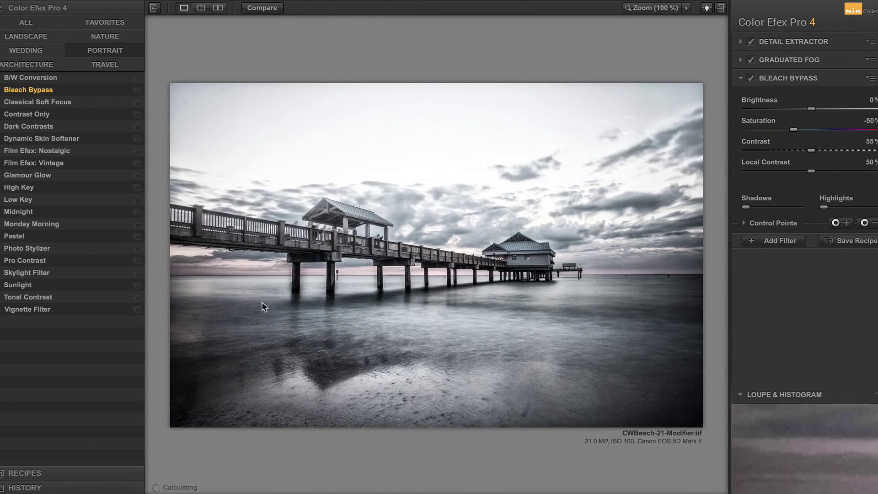
pyautogui.click(768, 241)
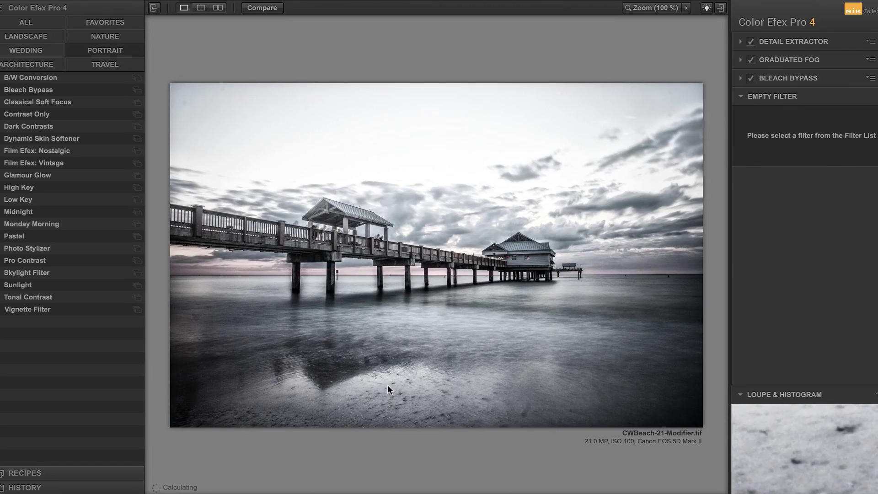
pyautogui.click(741, 79)
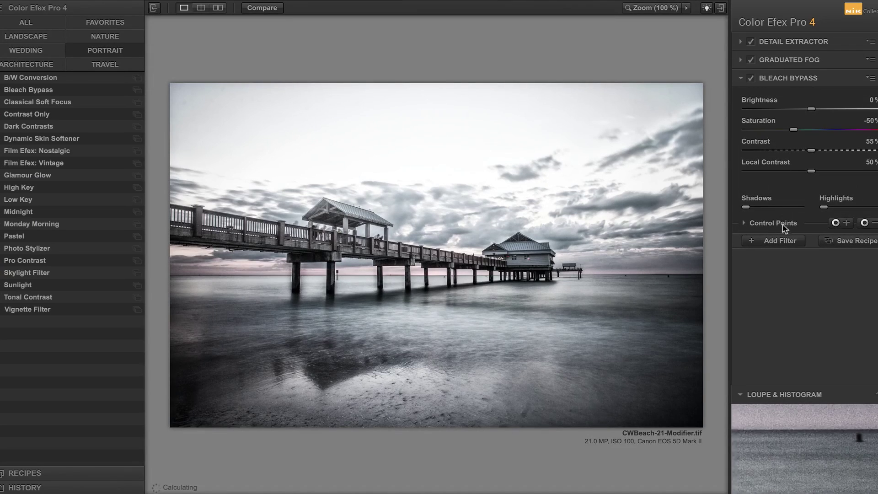
# - Place a Bleach Bypass control point on the beach and compare the filter off and on
pyautogui.click(835, 223)
pyautogui.click(398, 389)
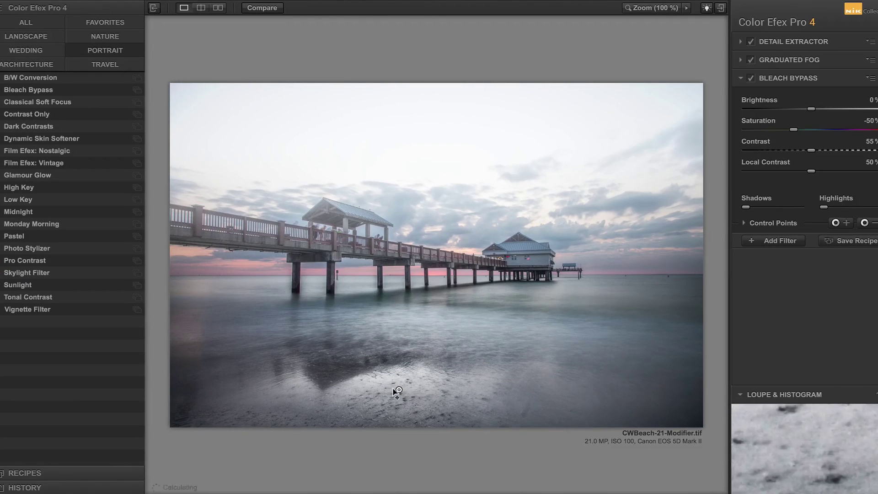
pyautogui.moveTo(398, 390); pyautogui.dragTo(442, 391)
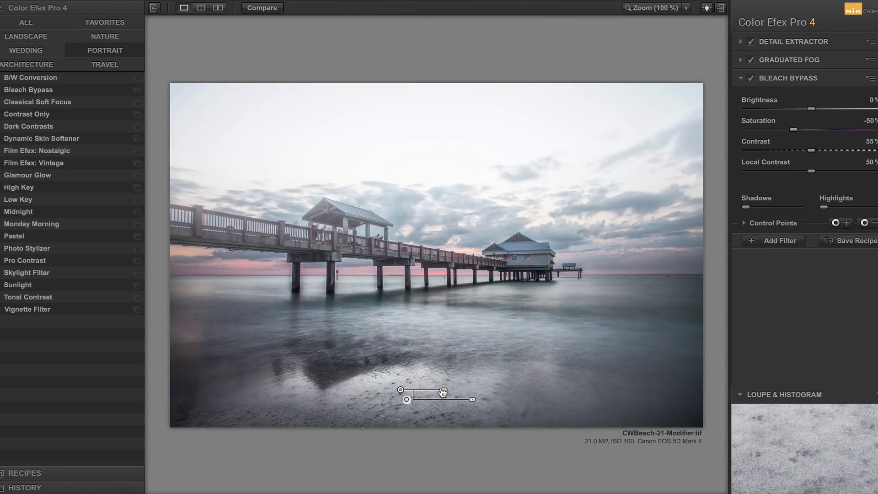
pyautogui.click(751, 78)
pyautogui.click(751, 78)
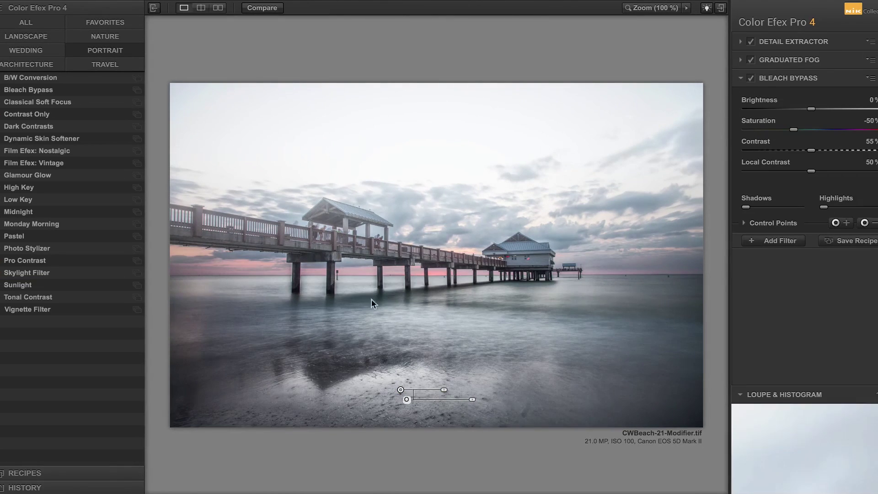
# - Set Bleach Bypass Saturation to -17% and Brightness to 12%
pyautogui.moveTo(793, 130); pyautogui.dragTo(832, 130)
pyautogui.click(783, 109)
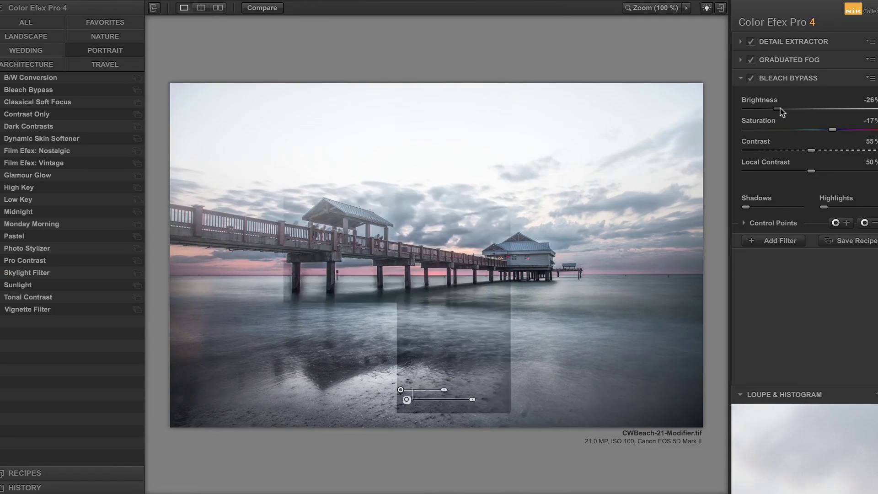
pyautogui.moveTo(793, 112); pyautogui.dragTo(831, 113)
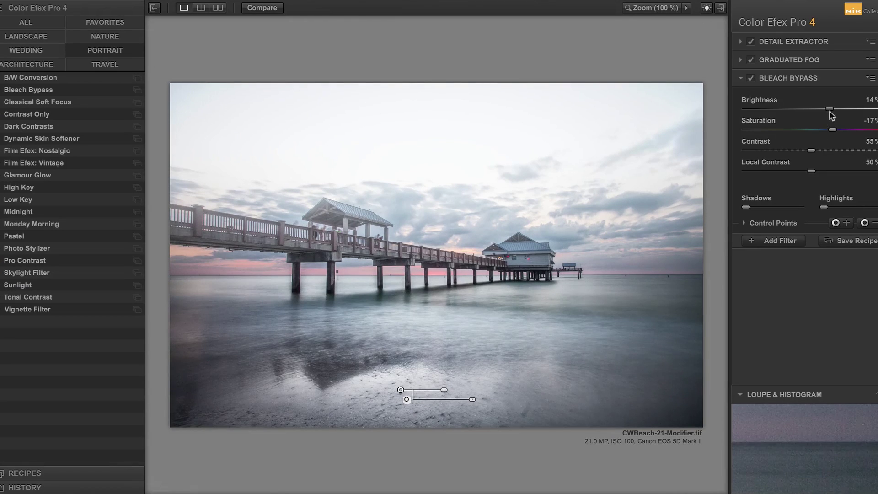
pyautogui.moveTo(830, 110); pyautogui.dragTo(827, 110)
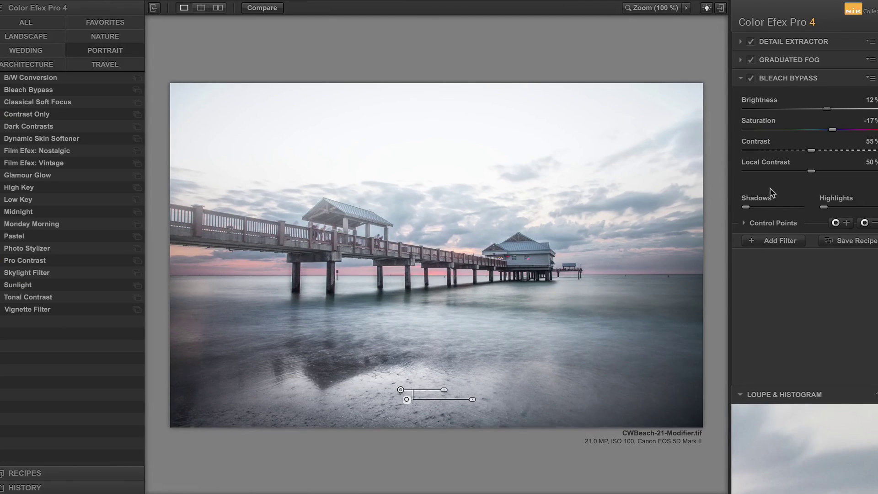
pyautogui.click(783, 243)
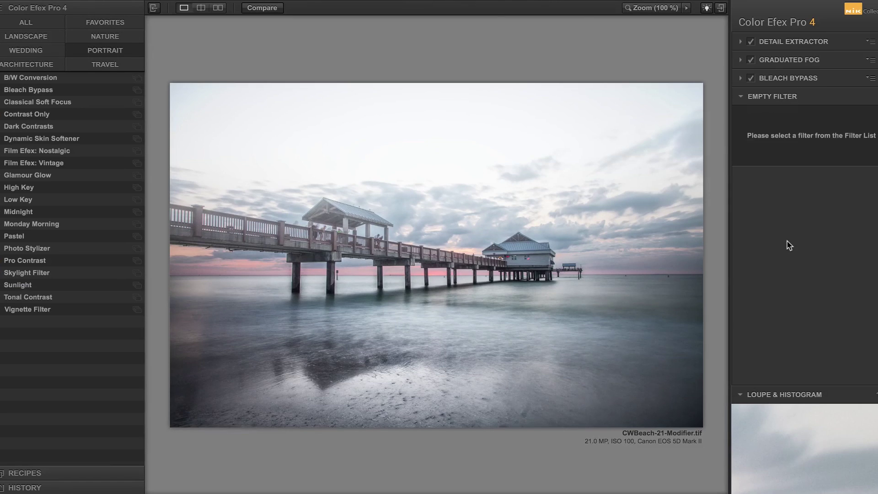
# - Add the Bi-Color User Defined filter from Favorites and begin editing its lower colour
pyautogui.click(102, 22)
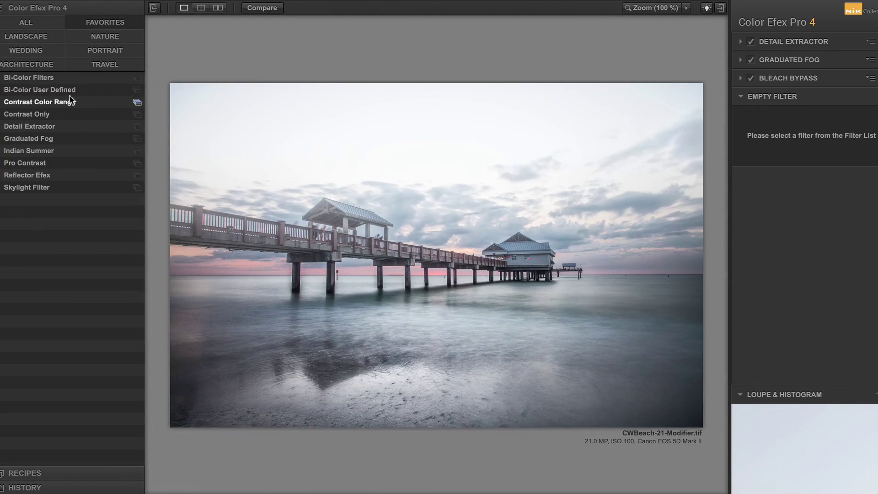
pyautogui.click(45, 91)
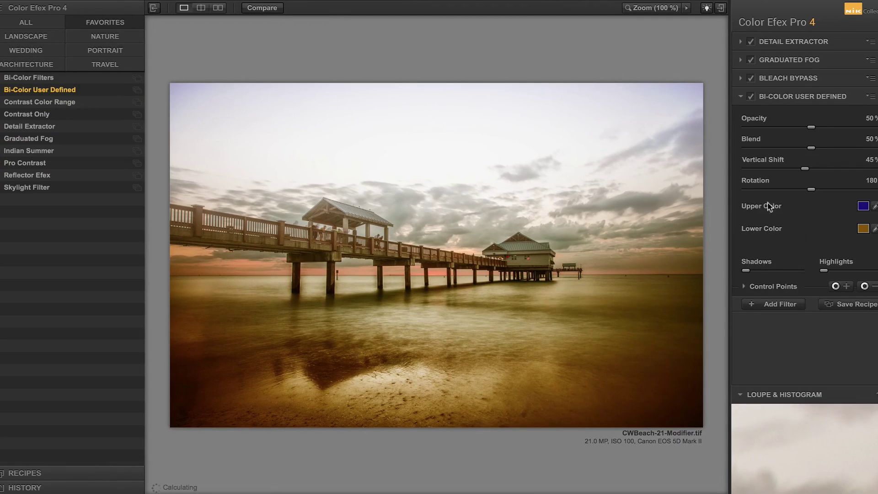
pyautogui.click(863, 228)
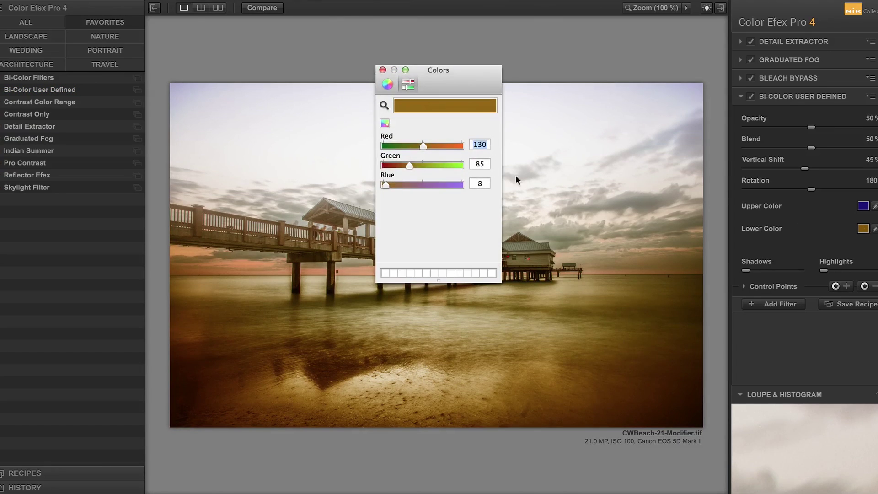
# - Set the Bi-Color lower colour to a brightened light blue from the colour wheel
pyautogui.click(388, 86)
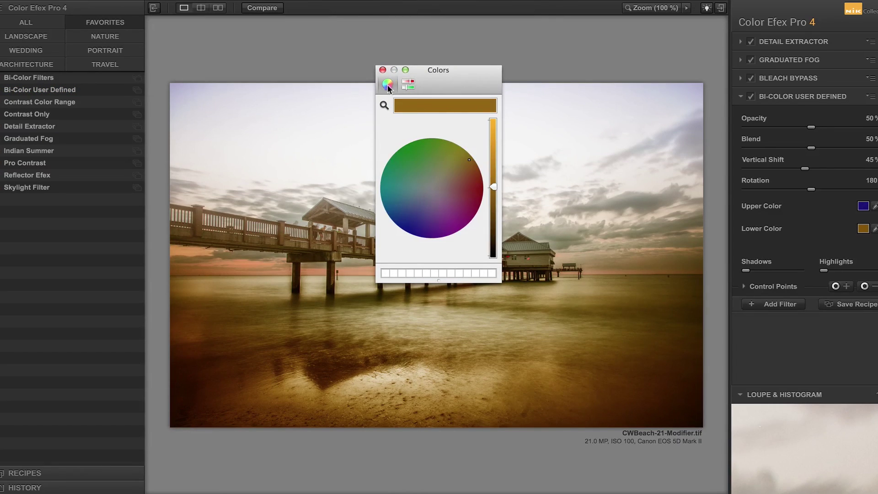
pyautogui.click(413, 211)
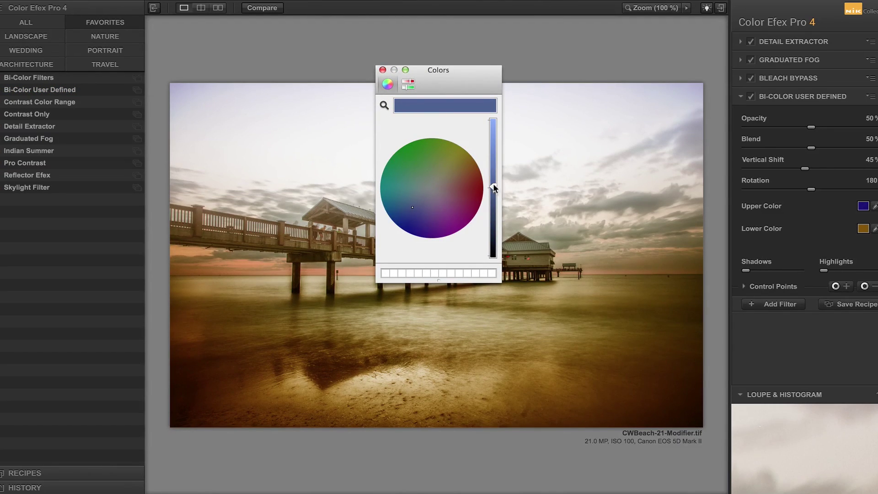
pyautogui.moveTo(492, 184); pyautogui.dragTo(493, 153)
pyautogui.click(383, 70)
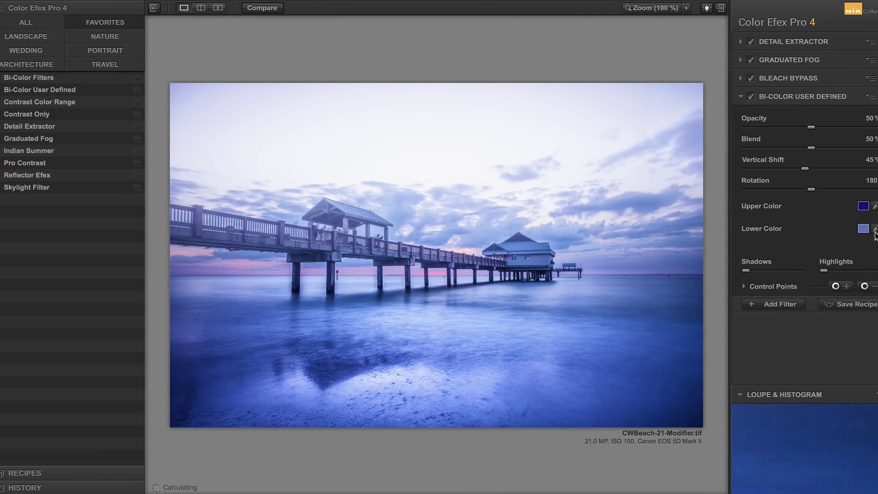
# - Make the upper colour red, then set Blend to 88% and Vertical Shift to 74%
pyautogui.click(864, 206)
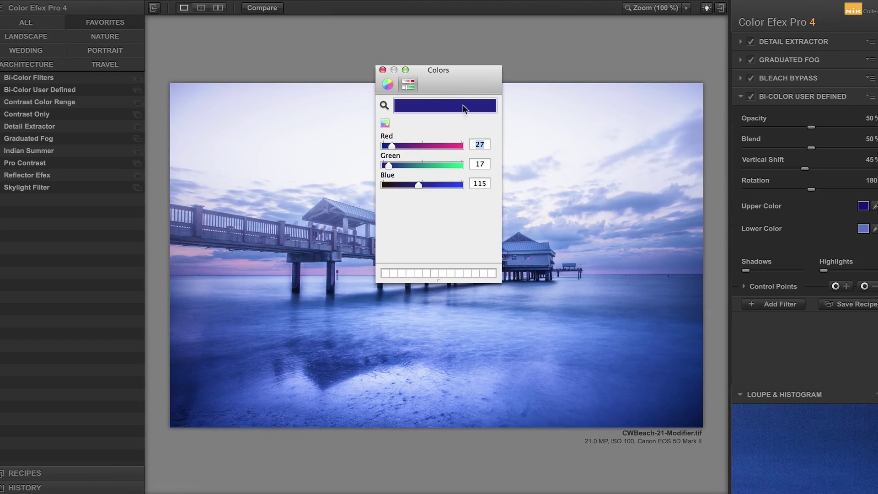
pyautogui.click(386, 85)
pyautogui.click(468, 185)
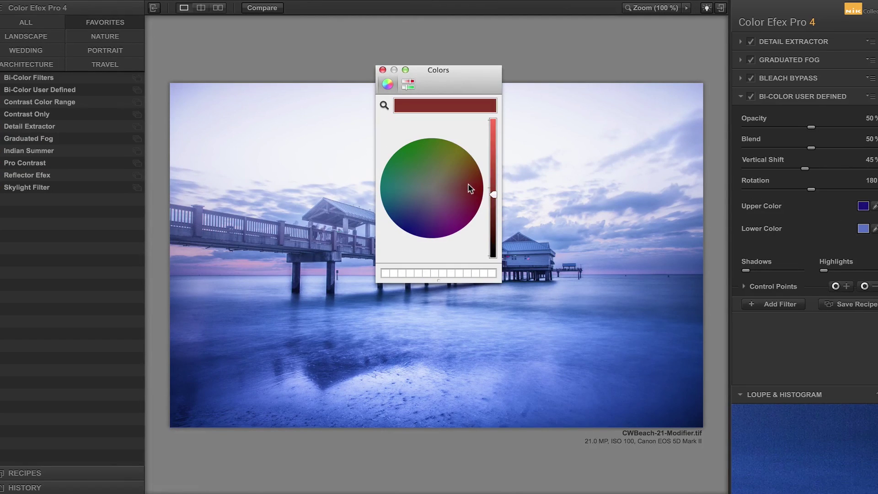
pyautogui.moveTo(492, 155); pyautogui.dragTo(494, 150)
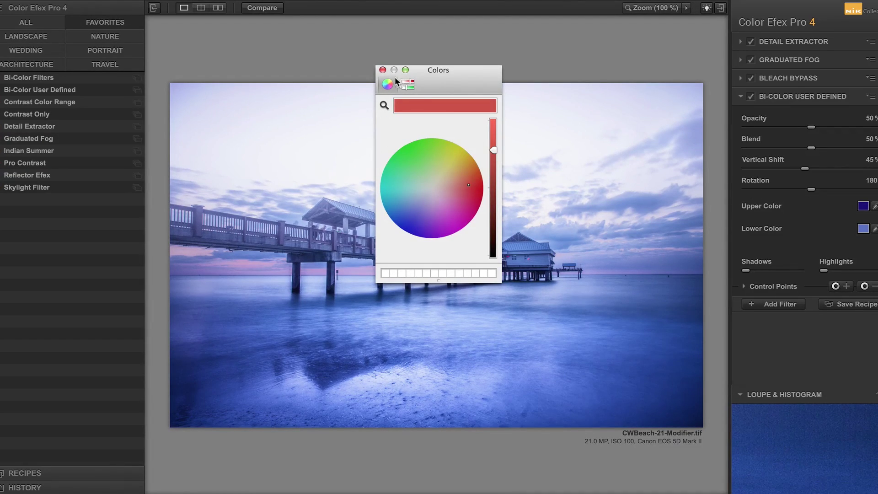
pyautogui.click(383, 70)
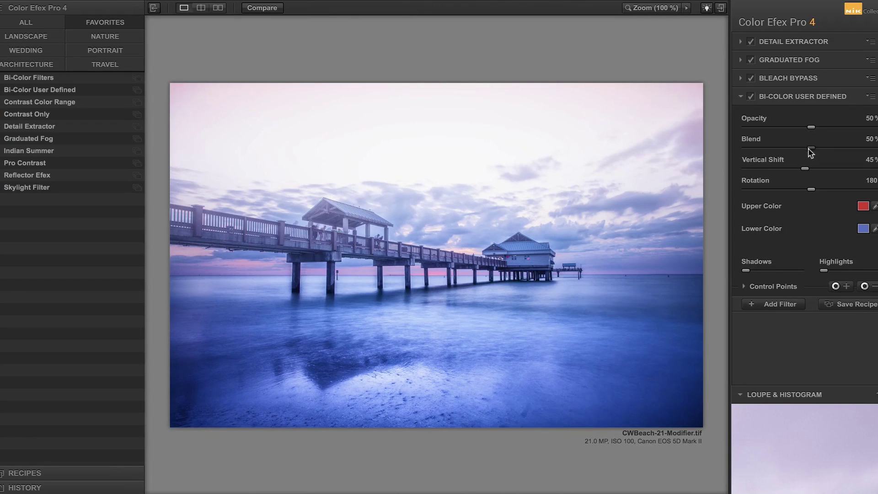
pyautogui.moveTo(773, 150); pyautogui.dragTo(860, 148)
pyautogui.moveTo(767, 169); pyautogui.dragTo(842, 167)
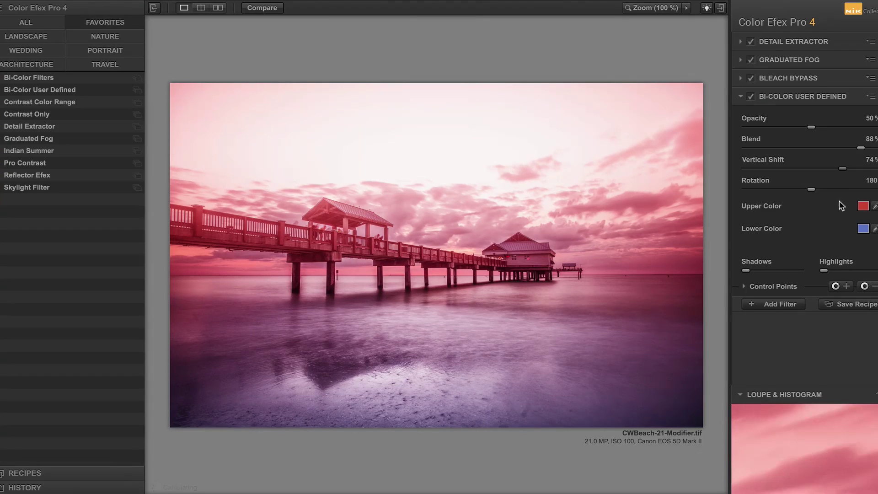
# - Shift the upper colour to pinkish orange (RGB 198/98/53) and lower Bi-Color opacity to 33%
pyautogui.click(865, 207)
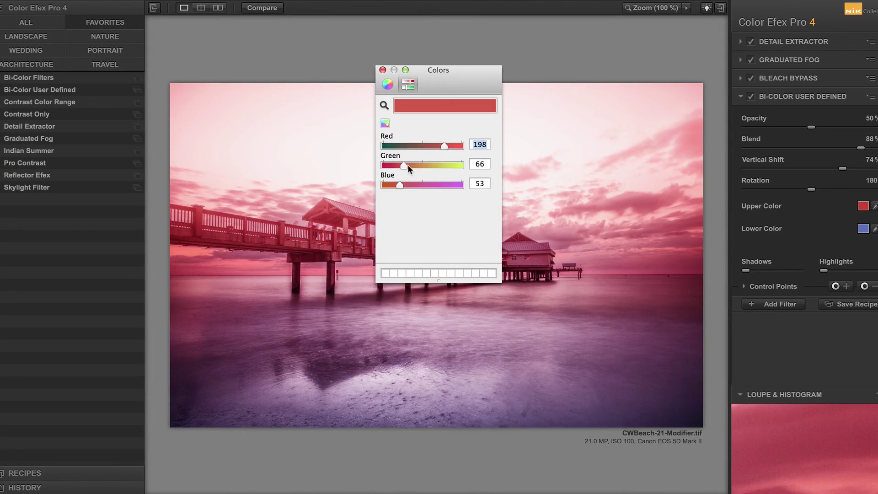
pyautogui.moveTo(404, 166); pyautogui.dragTo(421, 166)
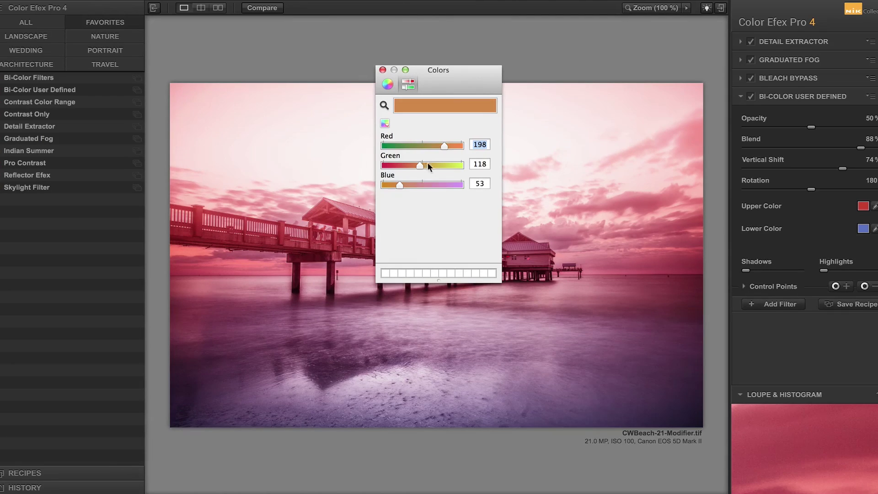
pyautogui.click(382, 70)
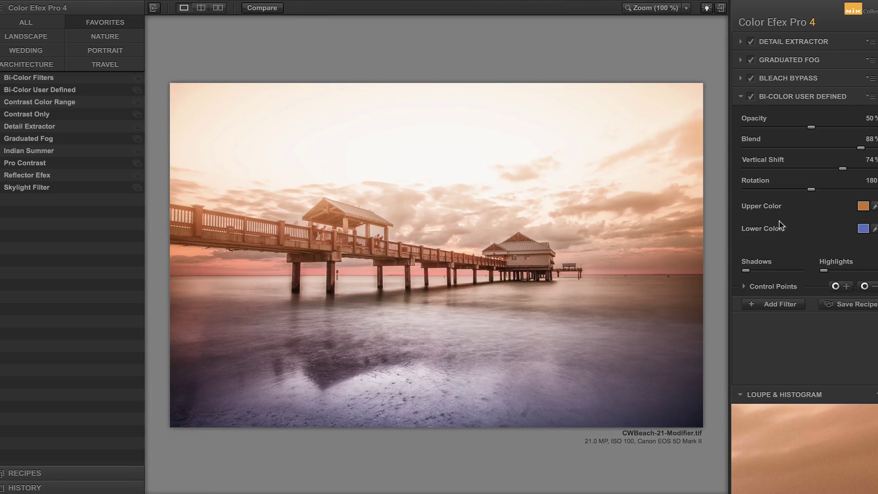
pyautogui.click(863, 206)
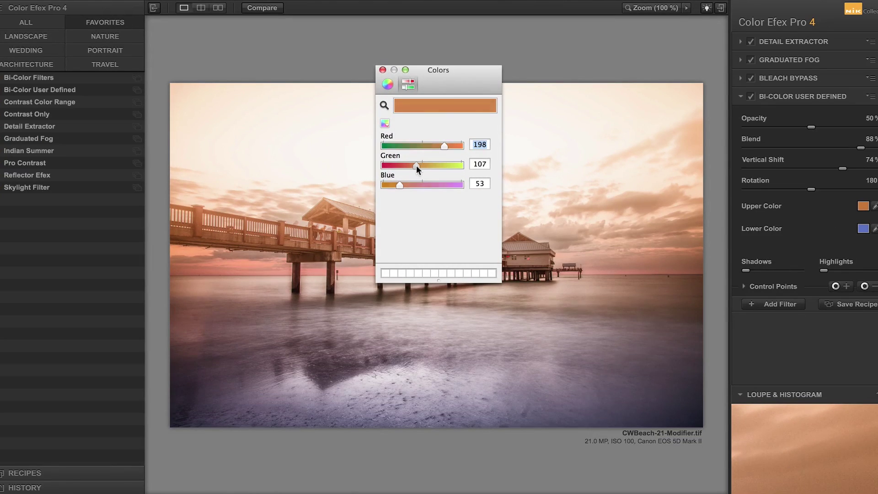
pyautogui.moveTo(416, 166); pyautogui.dragTo(404, 166)
pyautogui.click(382, 70)
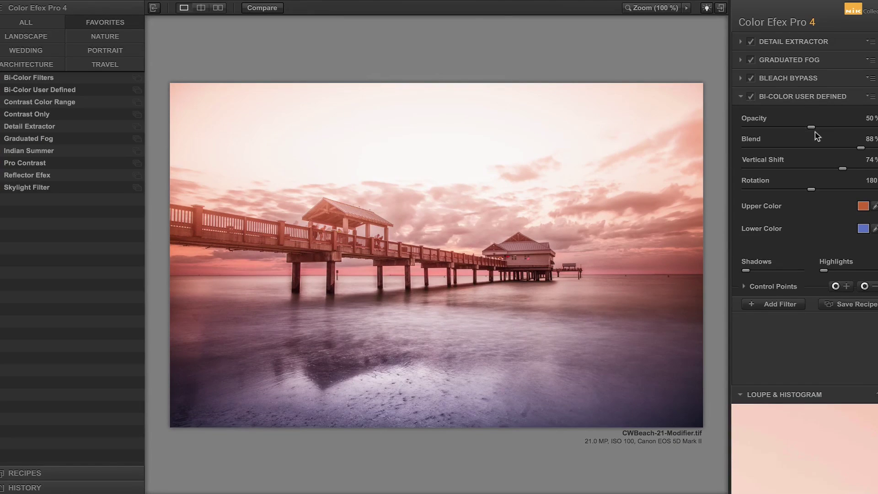
pyautogui.moveTo(811, 128); pyautogui.dragTo(789, 126)
# - Change the Bi-Color upper colour to magenta using the colour wheel
pyautogui.click(863, 206)
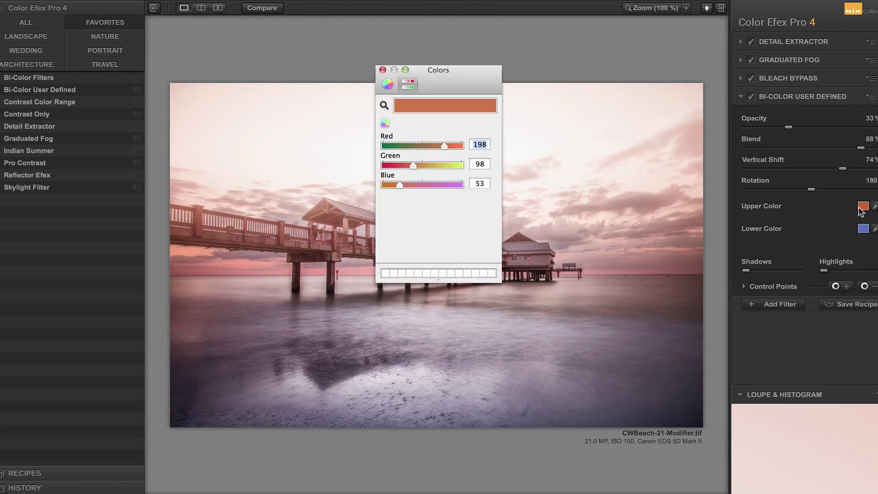
pyautogui.click(387, 83)
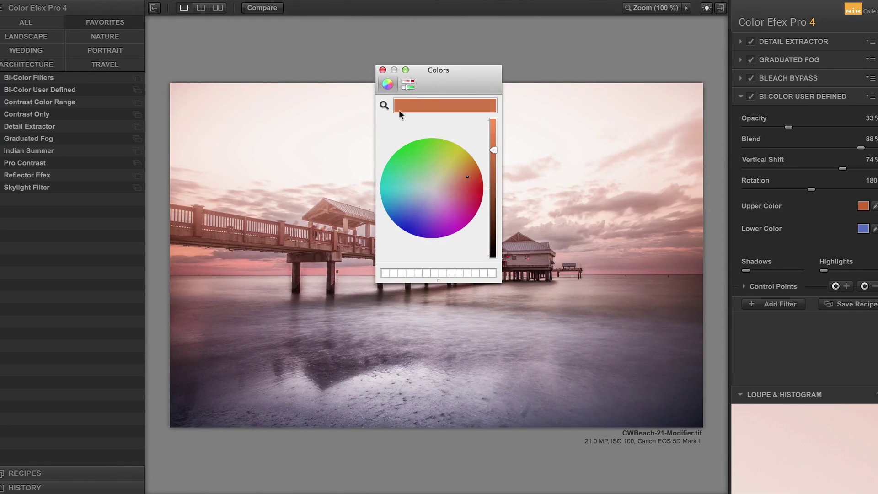
pyautogui.click(467, 216)
pyautogui.click(382, 70)
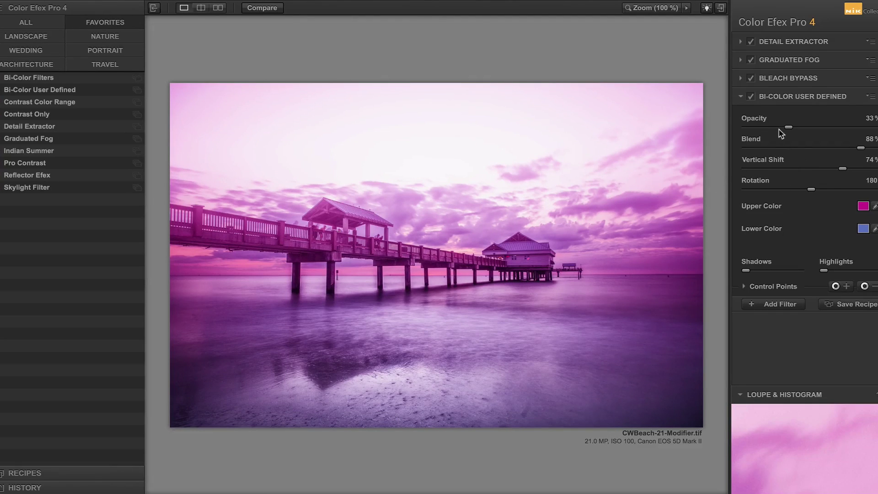
# - Reduce Bi-Color opacity to about 16% and compare with the filter on and off
pyautogui.moveTo(788, 127); pyautogui.dragTo(768, 129)
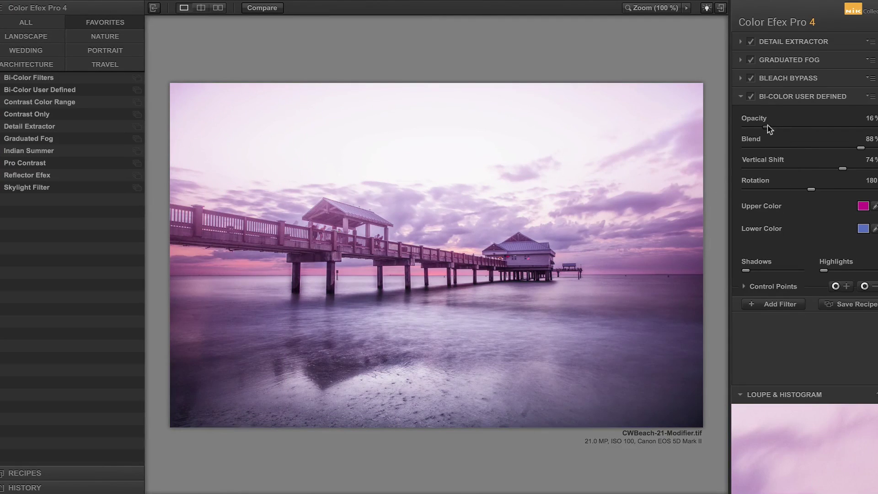
pyautogui.click(750, 97)
pyautogui.click(752, 98)
pyautogui.click(752, 97)
pyautogui.click(752, 98)
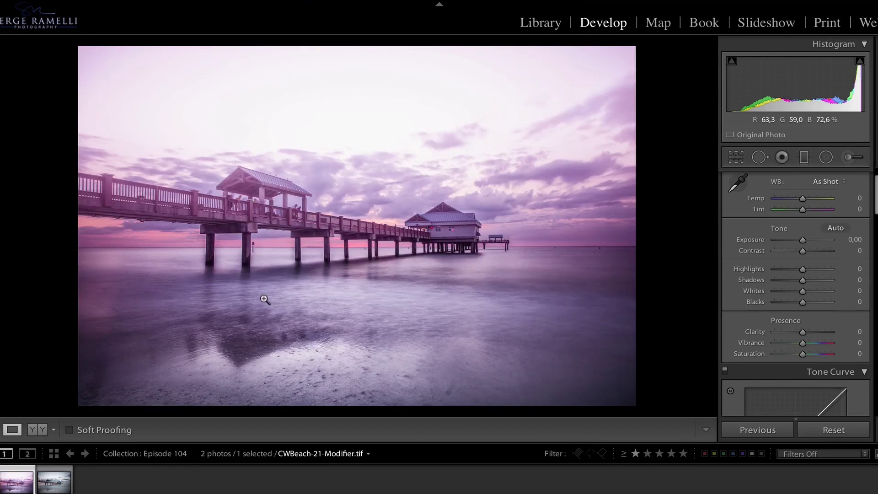
# - Compare the purple TIF against the original DNG, then lift the TIF's Shadows to +79
pyautogui.click(51, 482)
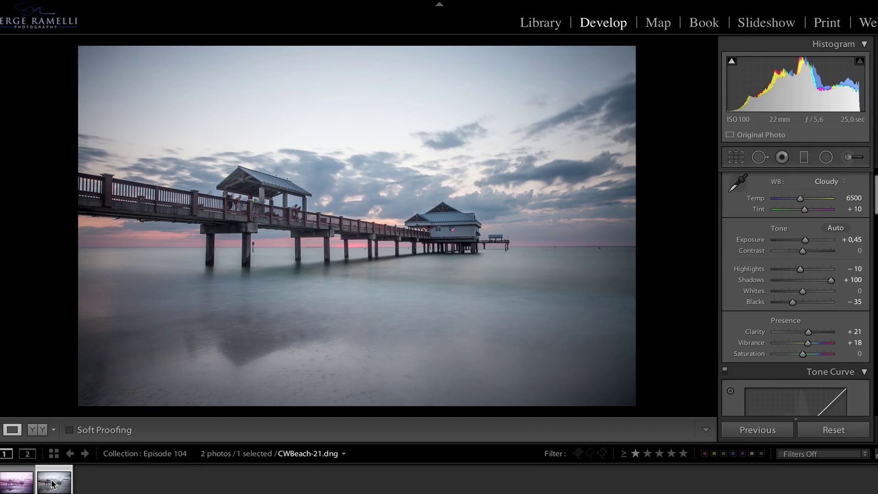
pyautogui.click(17, 483)
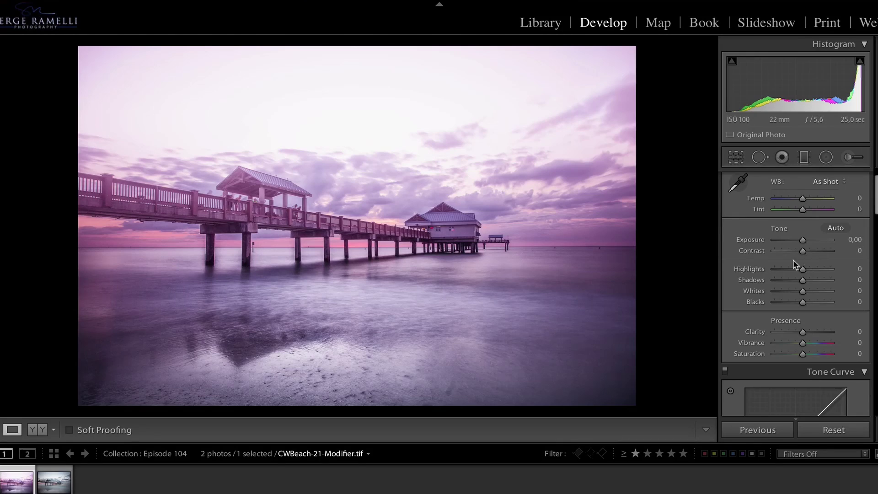
pyautogui.click(815, 278)
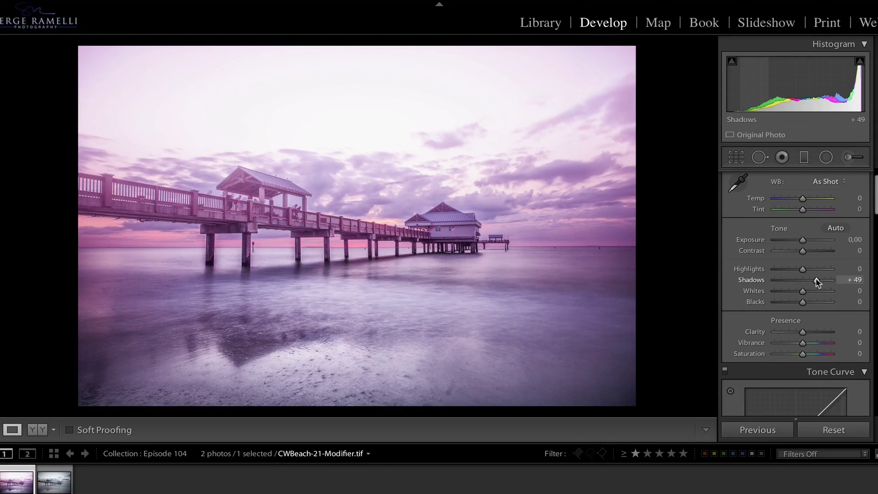
pyautogui.moveTo(816, 278); pyautogui.dragTo(793, 302)
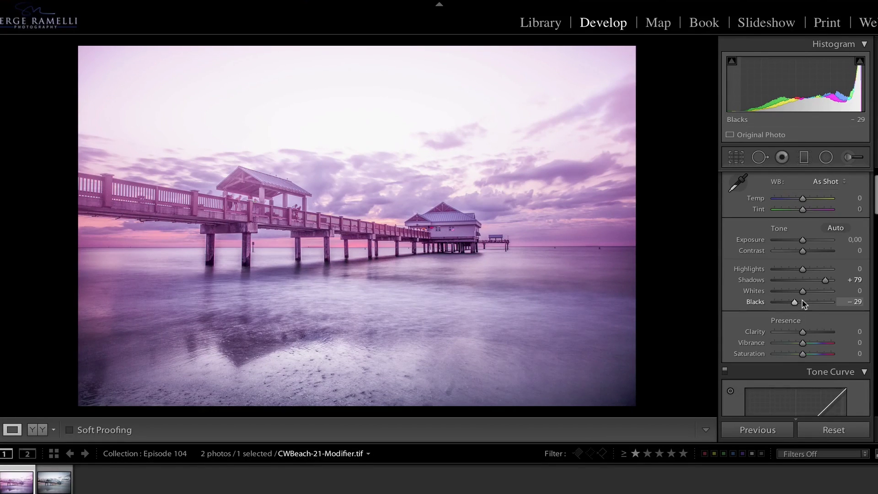
# - Paint an Adjustment Brush effect with Temp 65 and Tint 52 across the horizon and pier
pyautogui.click(850, 158)
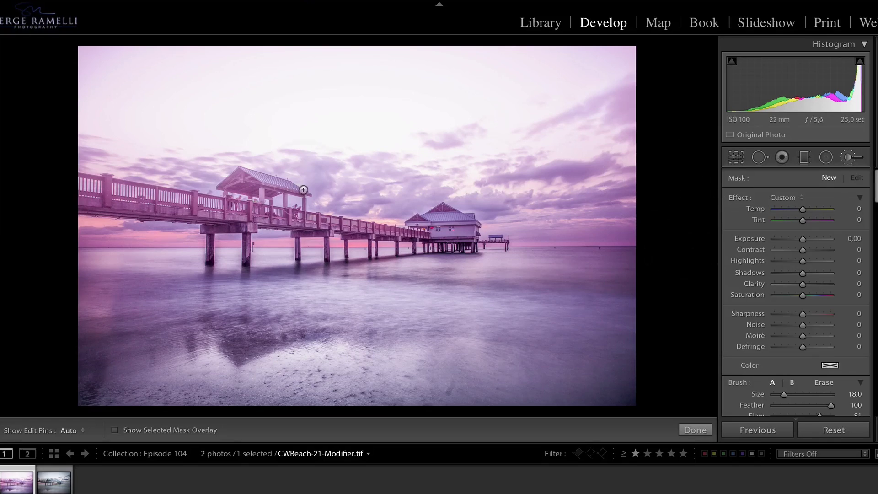
pyautogui.scroll(5, 304, 244)
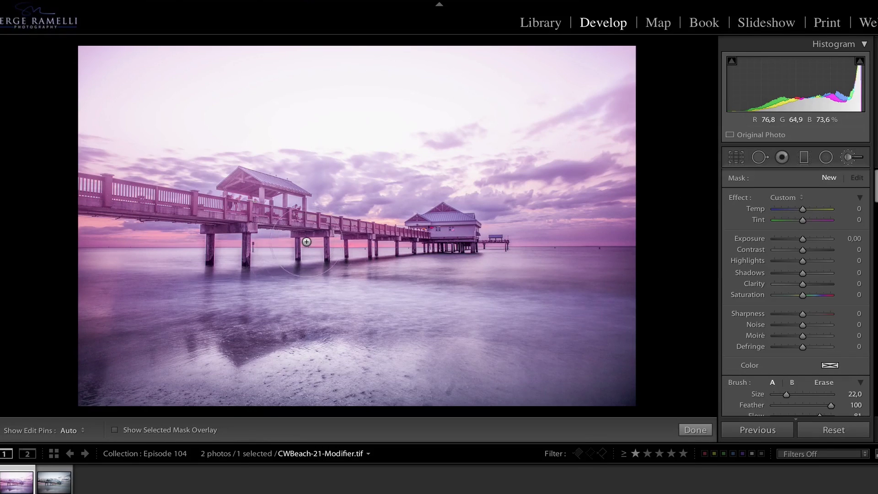
pyautogui.click(821, 209)
pyautogui.click(817, 220)
pyautogui.press('h')
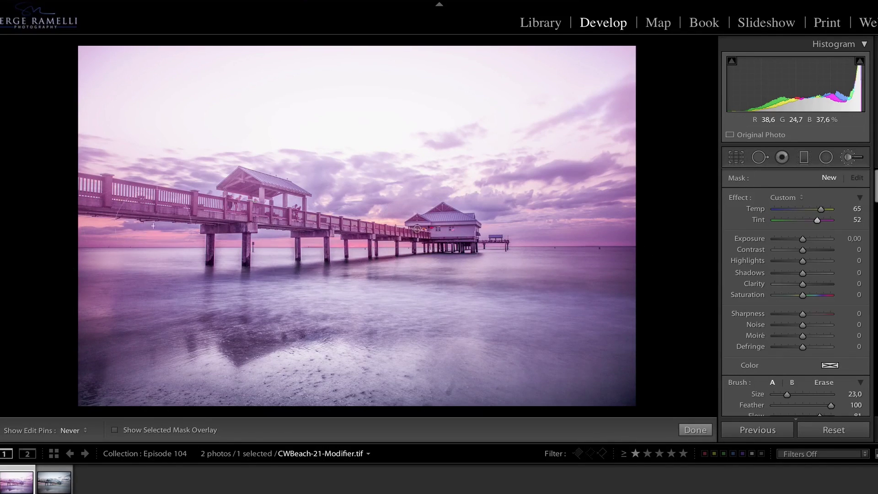
pyautogui.moveTo(43, 225); pyautogui.dragTo(596, 226)
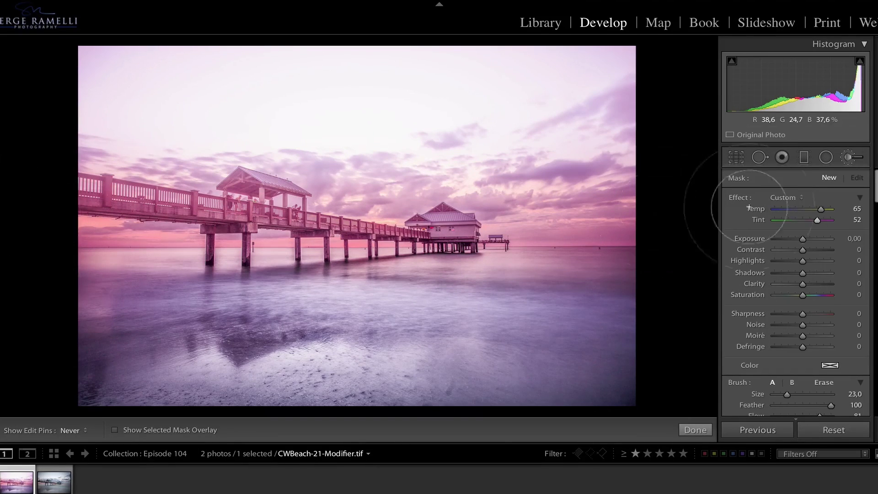
pyautogui.press('h')
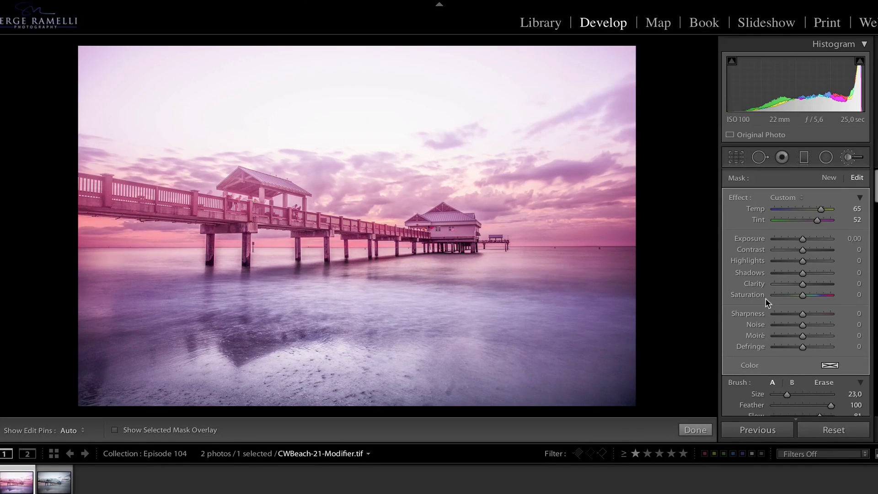
# - Refine the brushed area to Saturation 38 and Temp 44, comparing it on and off
pyautogui.moveTo(820, 209)
pyautogui.mouseDown()
pyautogui.moveTo(827, 207)
pyautogui.moveTo(811, 219)
pyautogui.mouseUp()
pyautogui.moveTo(829, 209); pyautogui.dragTo(806, 221)
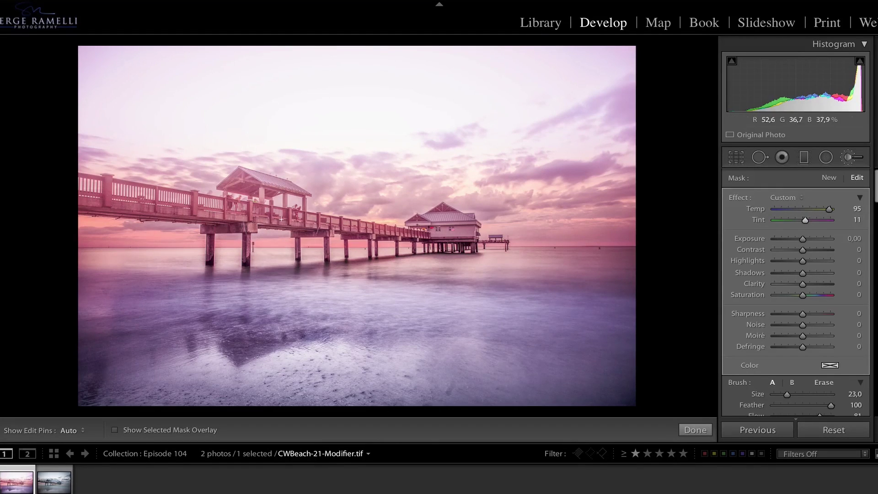
pyautogui.click(818, 295)
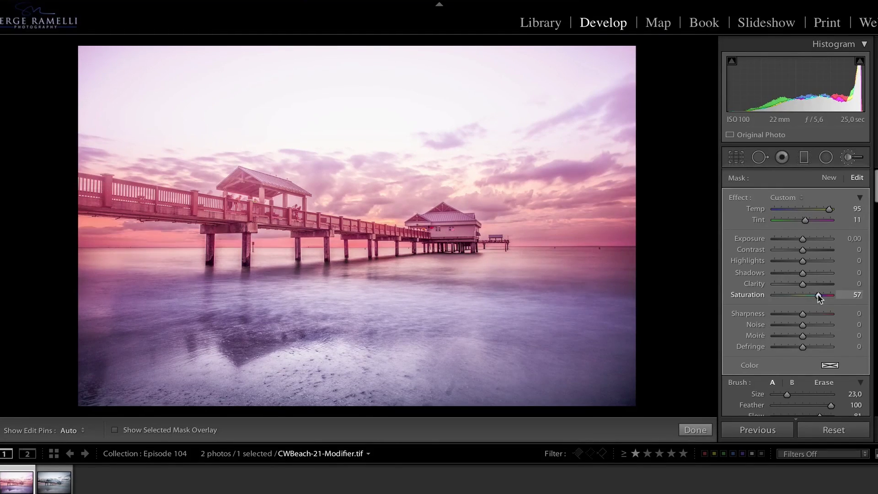
pyautogui.moveTo(817, 295); pyautogui.dragTo(813, 295)
pyautogui.scroll(-5, 819, 322)
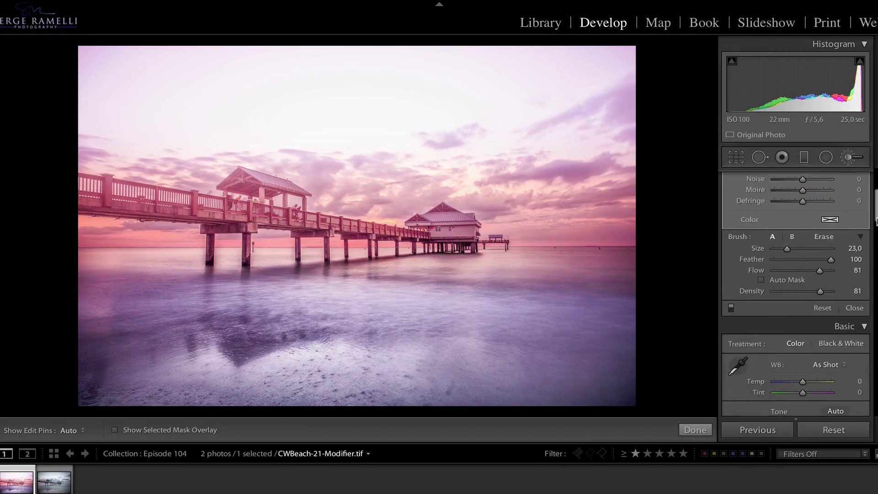
pyautogui.click(730, 303)
pyautogui.click(731, 303)
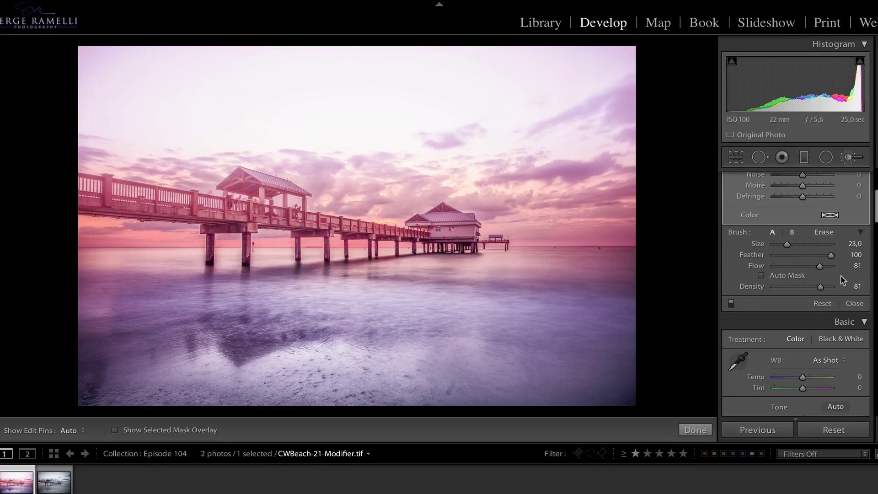
pyautogui.scroll(5, 876, 220)
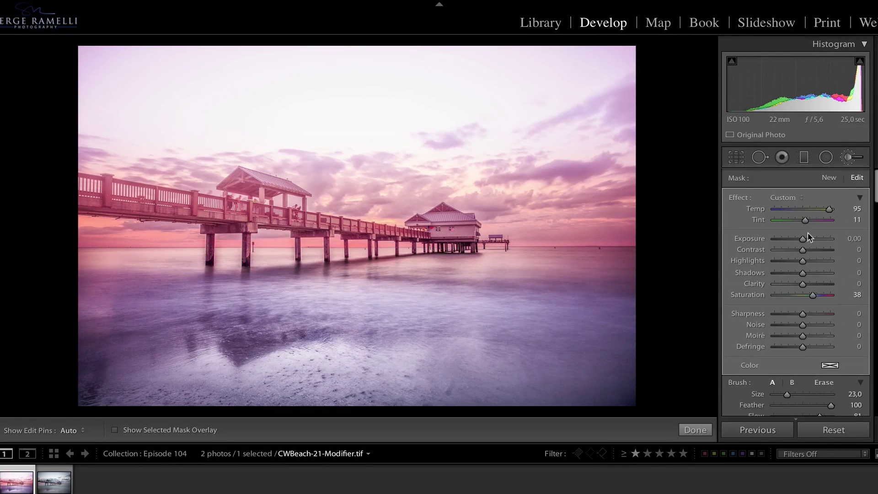
pyautogui.moveTo(822, 209); pyautogui.dragTo(815, 210)
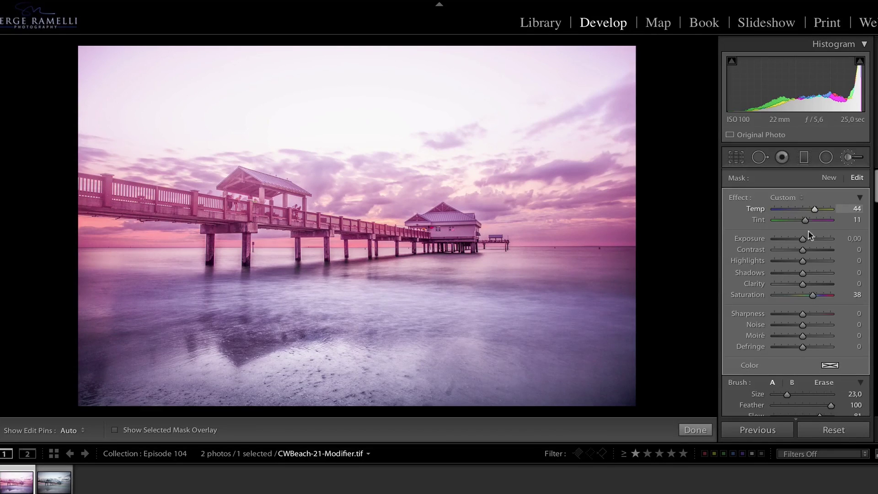
# - Finish the brush, check the pier at 1:1, and raise Exposure to +0,40
pyautogui.click(702, 431)
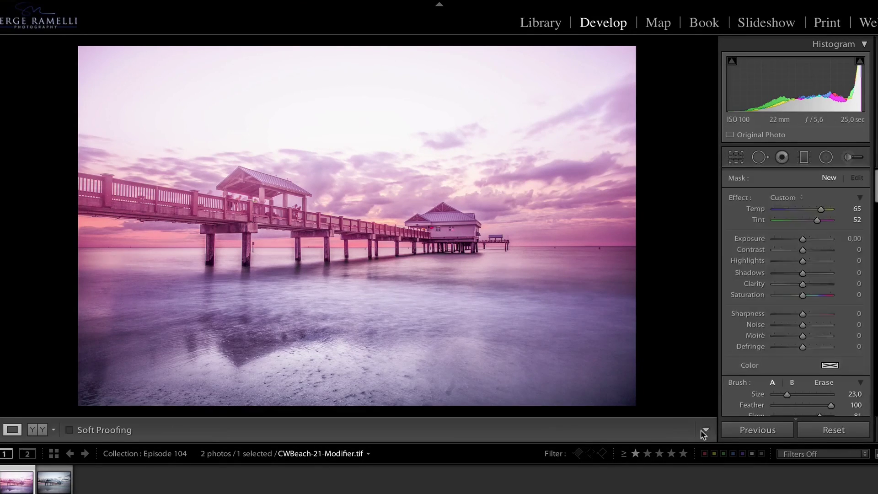
pyautogui.click(318, 297)
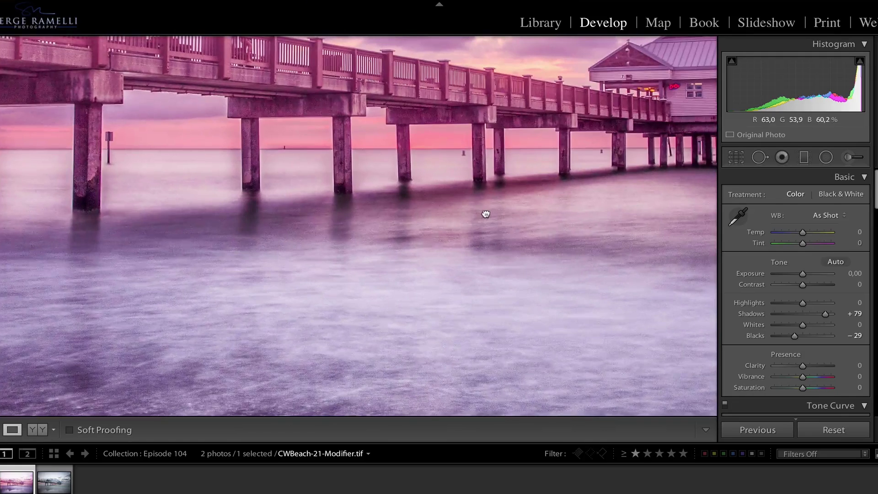
pyautogui.click(486, 214)
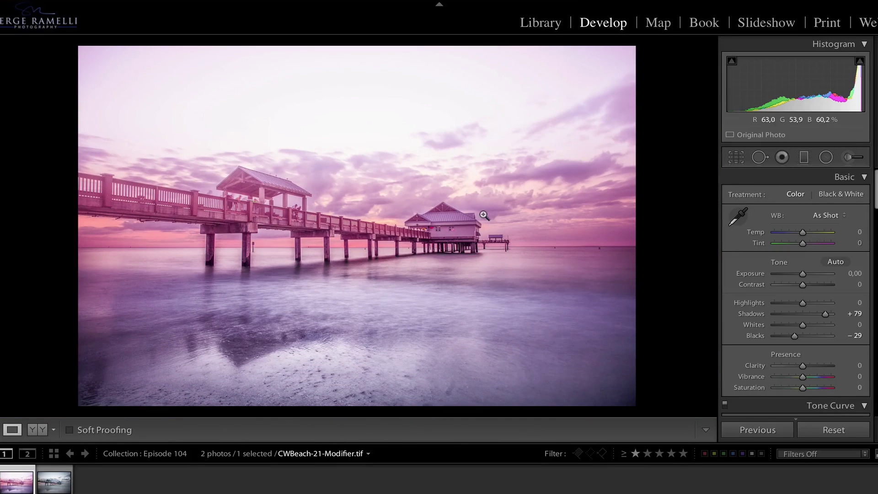
pyautogui.moveTo(801, 273); pyautogui.dragTo(804, 275)
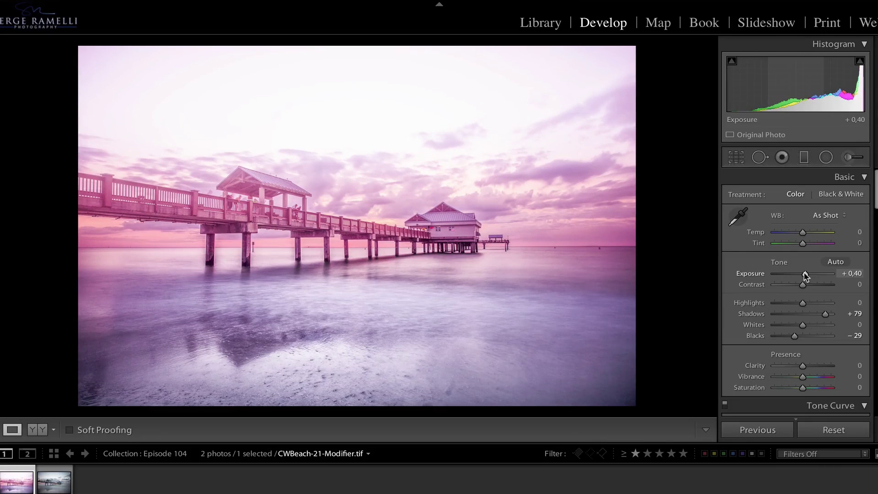
# - Select the pink brush adjustment's pin on the horizon and delete it
pyautogui.click(851, 159)
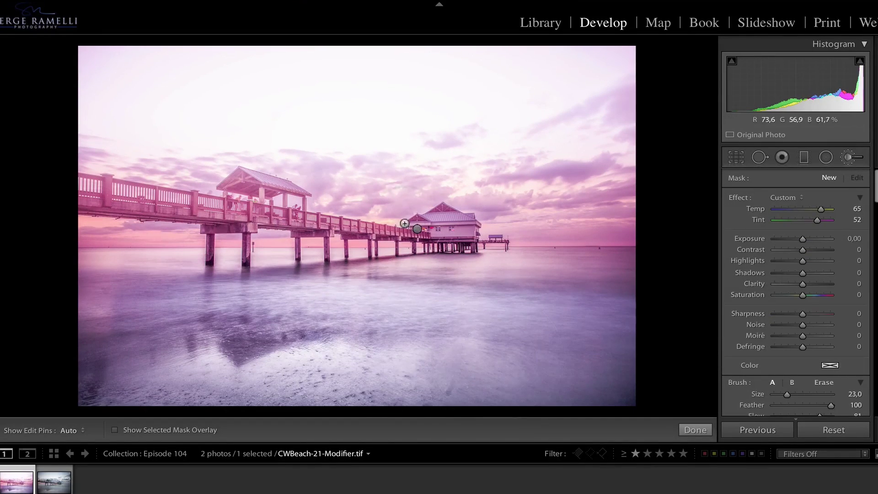
pyautogui.click(418, 230)
pyautogui.press('Delete')
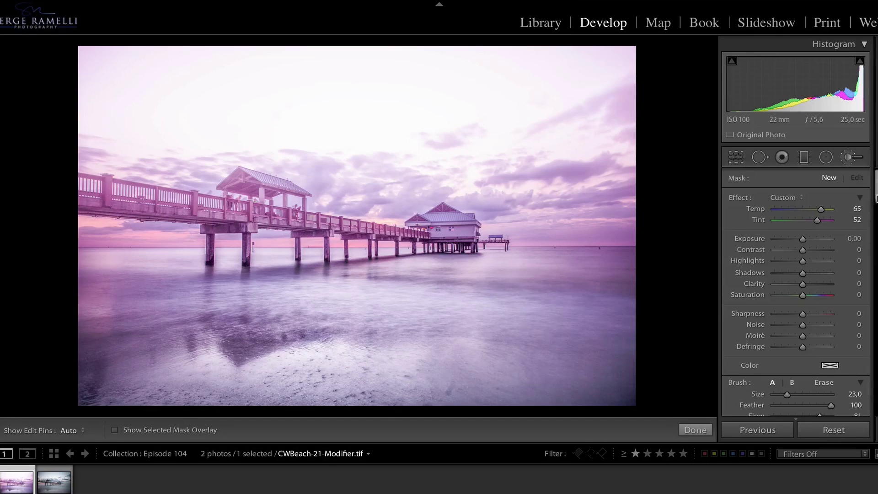
pyautogui.moveTo(875, 197); pyautogui.dragTo(875, 239)
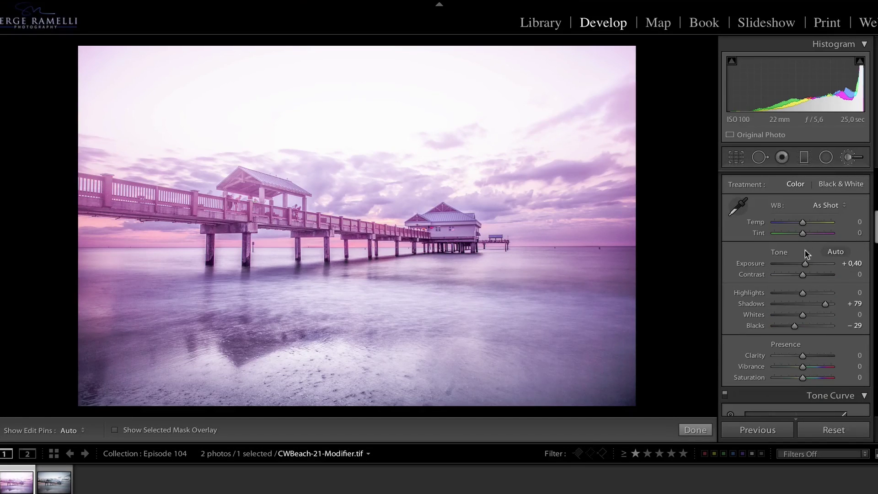
# - Reset Exposure to 0,00, leaving Shadows +79 and Blacks −29 unchanged
pyautogui.moveTo(805, 266); pyautogui.dragTo(802, 267)
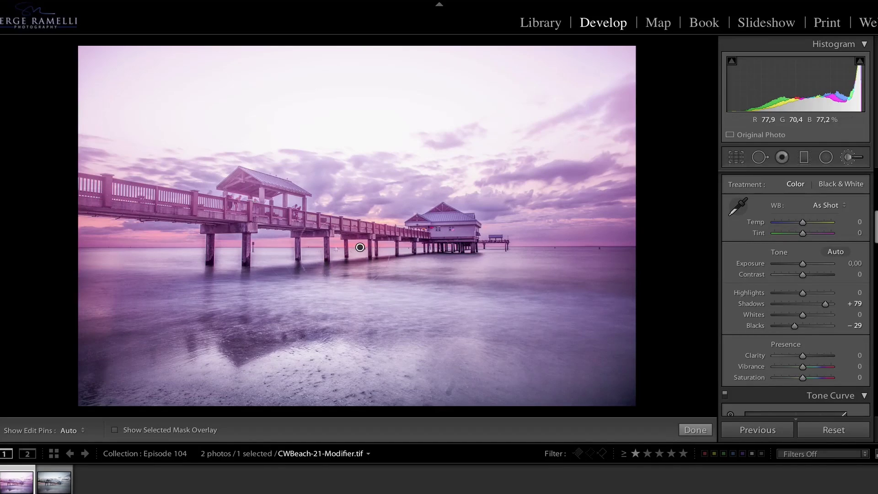
pyautogui.scroll(3, 796, 293)
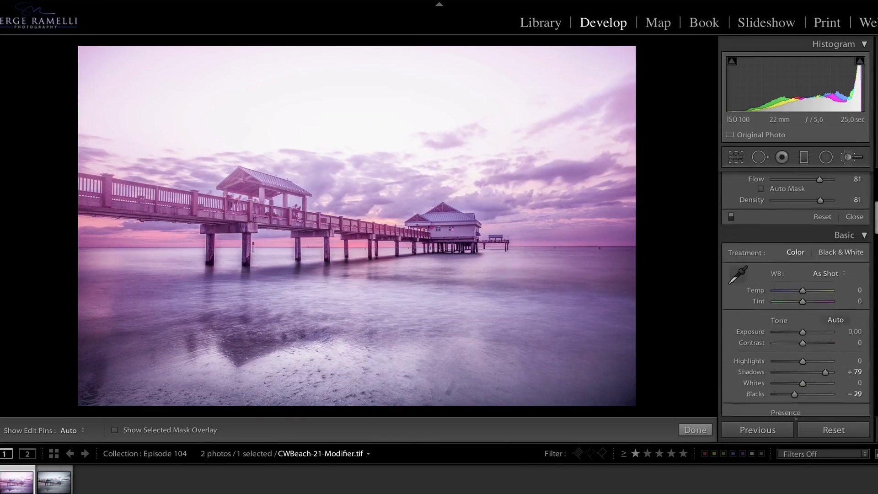